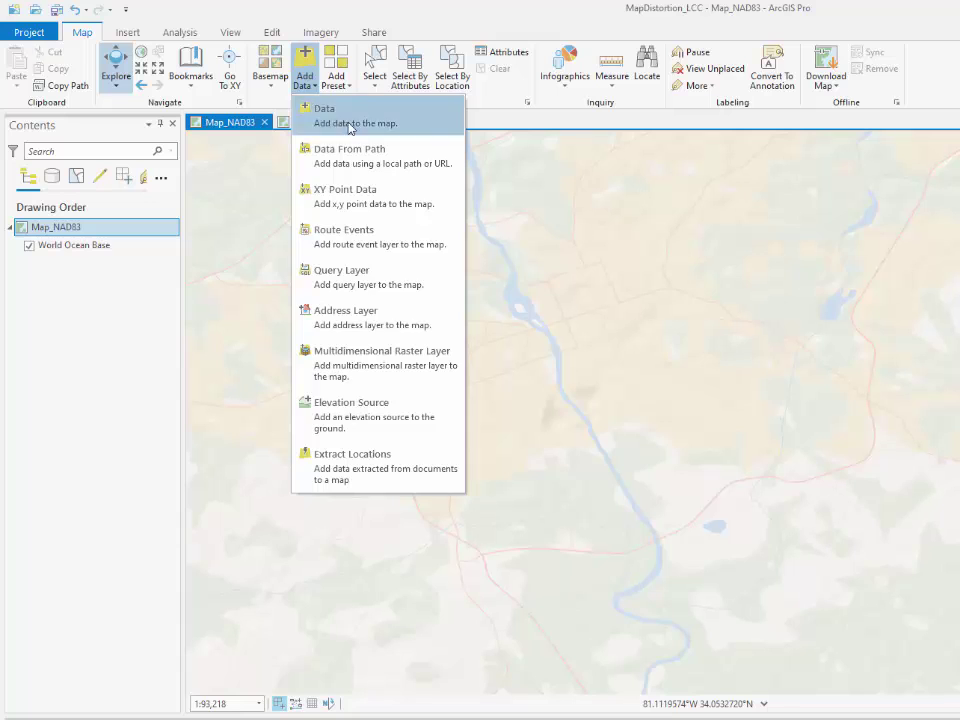
- Add the lon81W$ table from LCC_4pt_pairs_0.01.xlsx to Map_NAD83 and open it
click(320, 116)
click(525, 195)
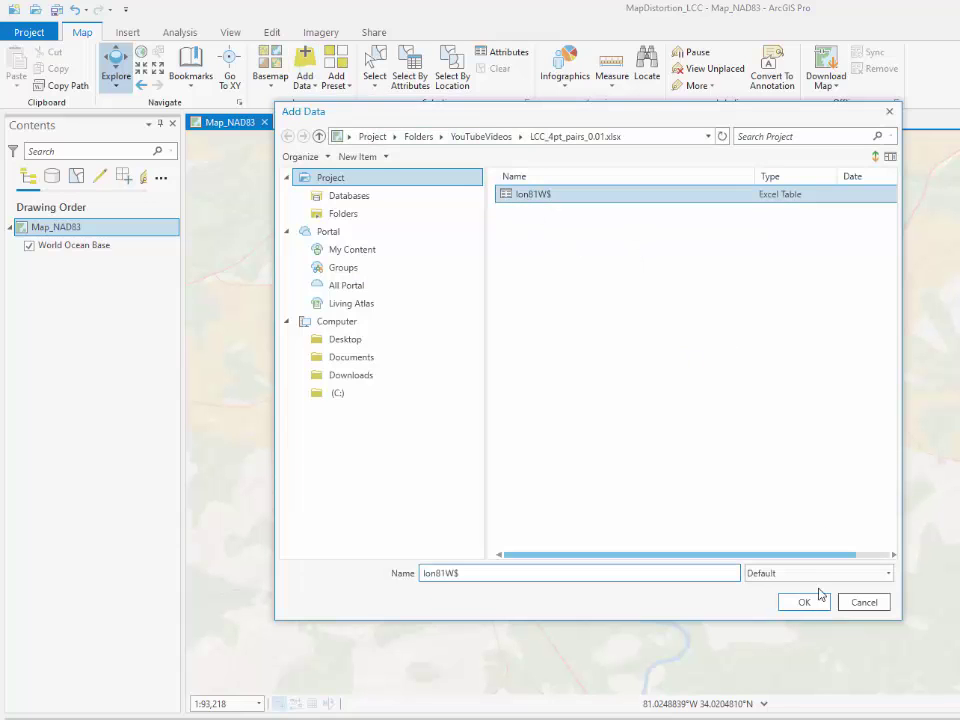
click(812, 601)
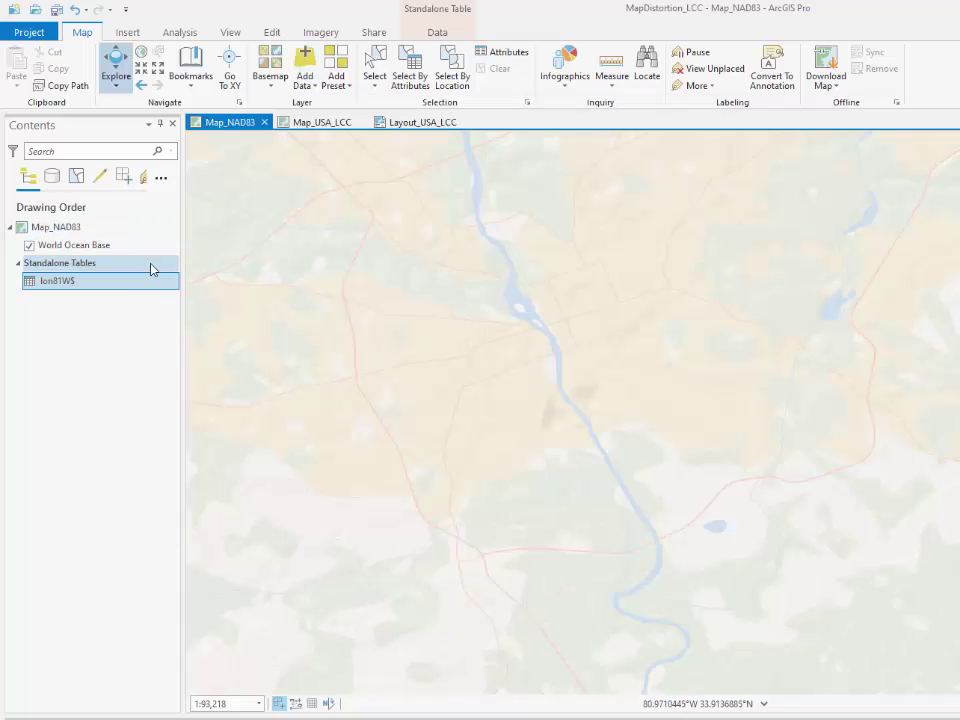
right_click(66, 288)
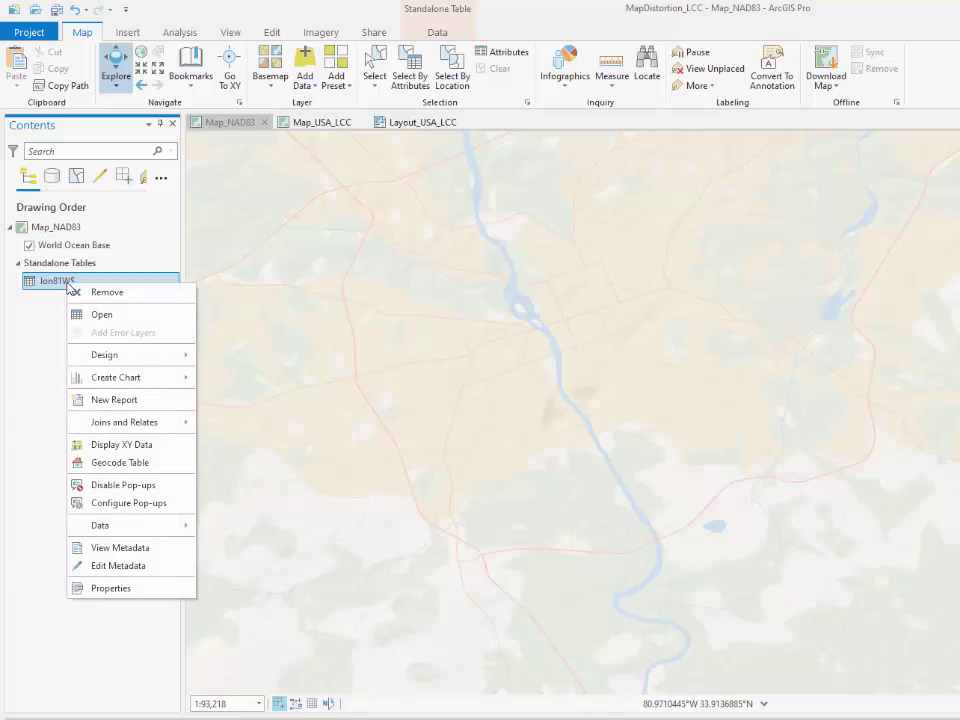
click(118, 315)
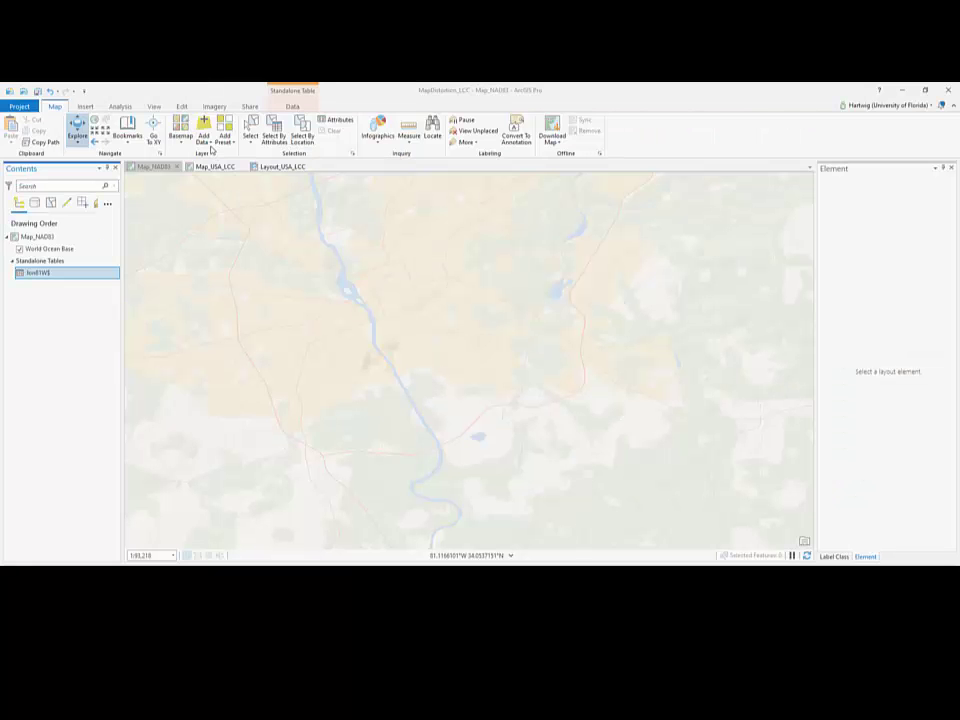
- Create points from lon81W$ with XY Table To Point, using the current map's coordinate system (Map_NAD83), and label them
click(205, 140)
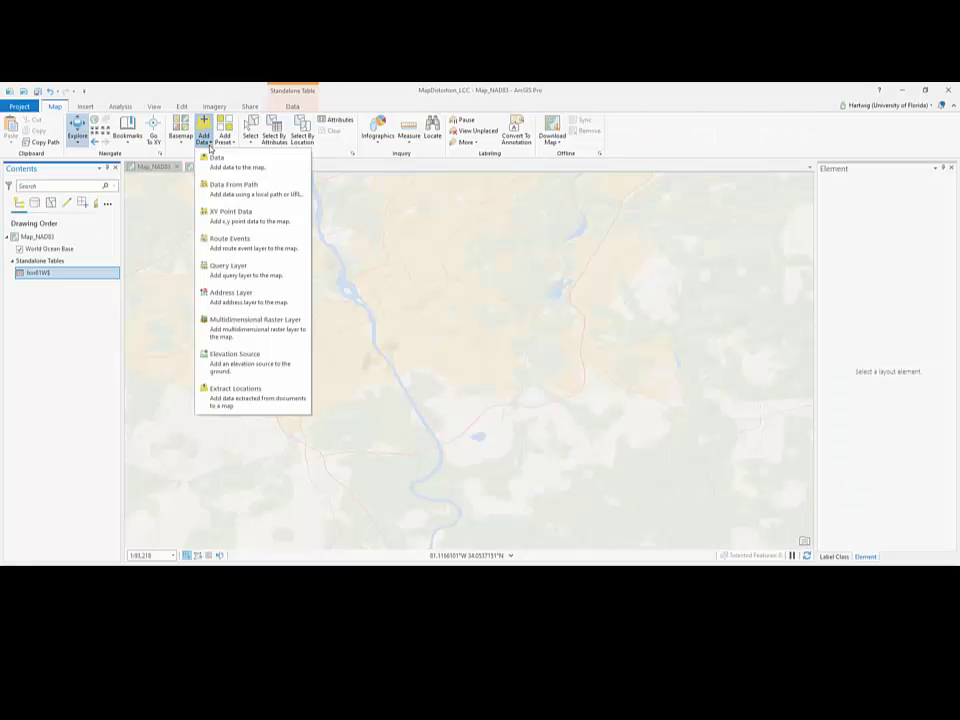
click(223, 216)
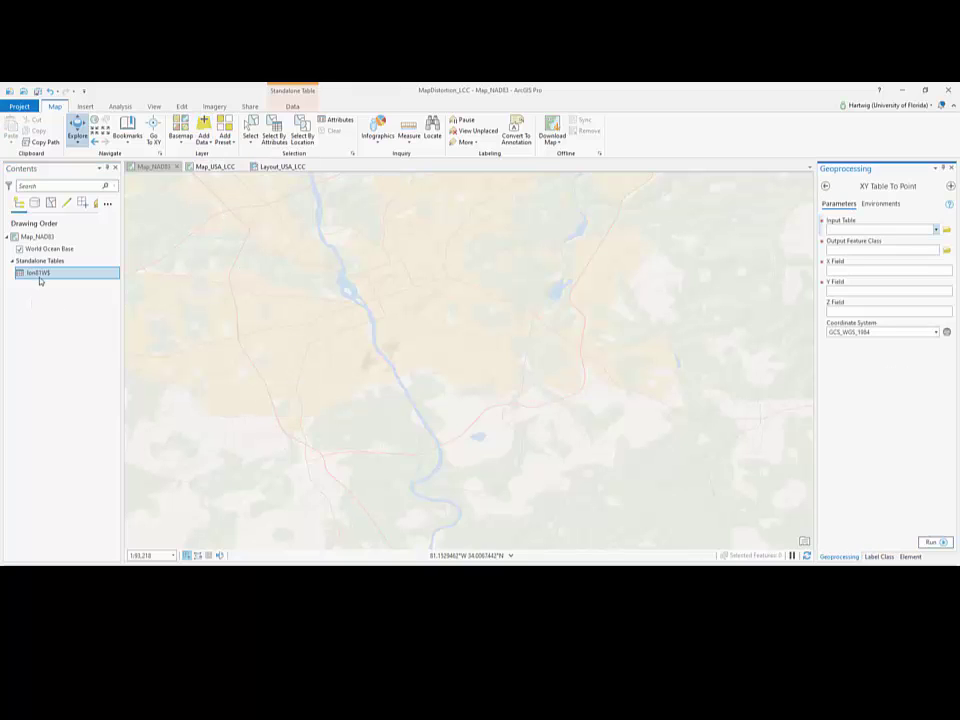
click(857, 231)
click(936, 230)
click(880, 241)
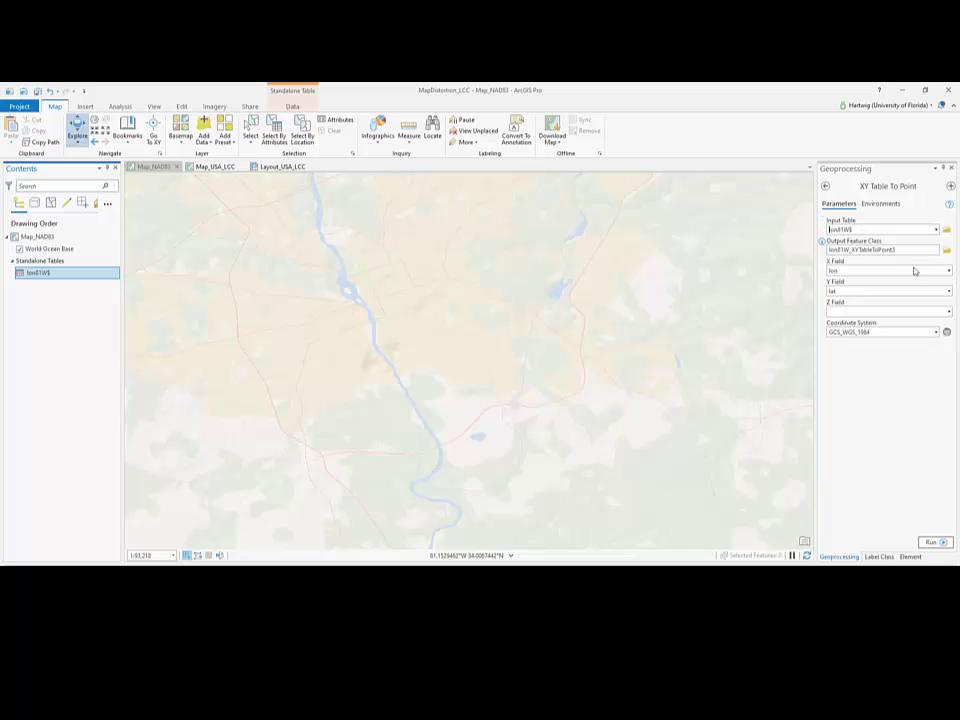
click(937, 332)
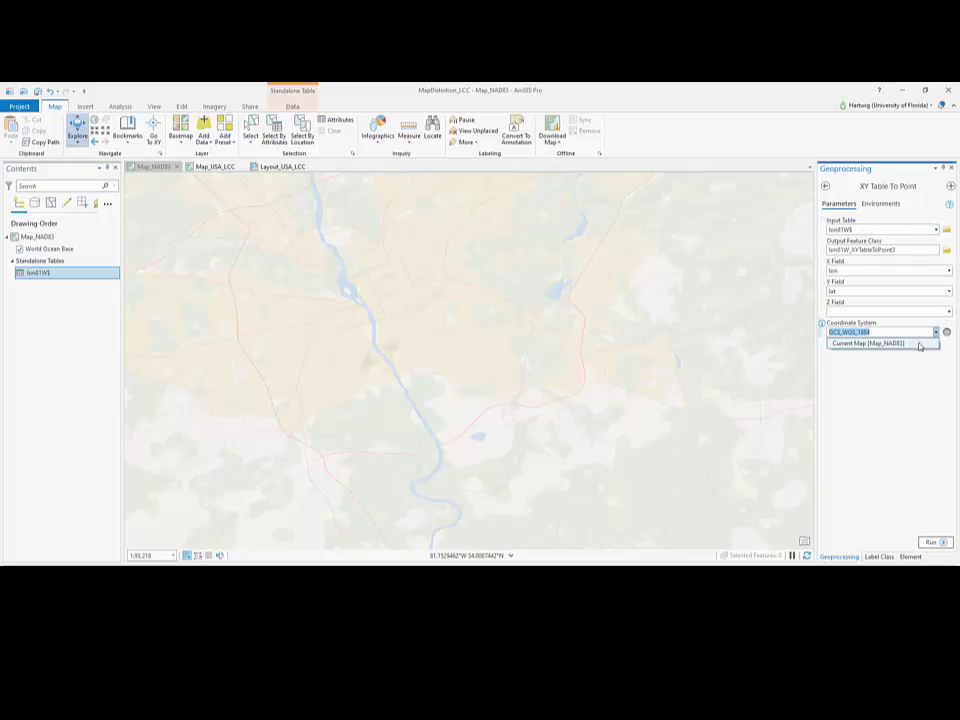
click(917, 343)
click(931, 541)
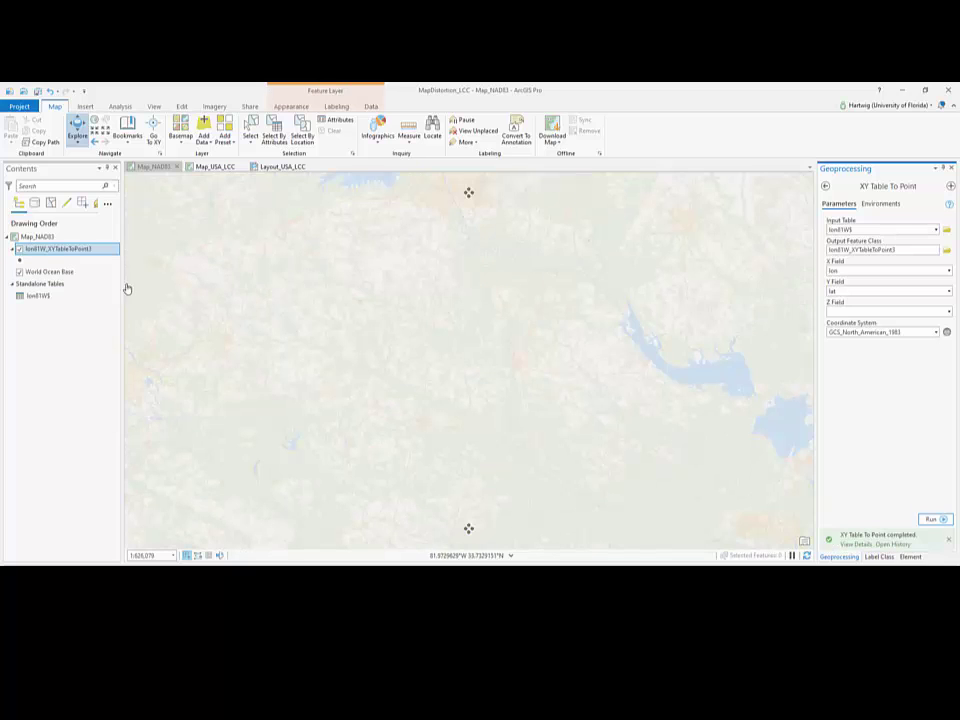
right_click(68, 249)
click(82, 421)
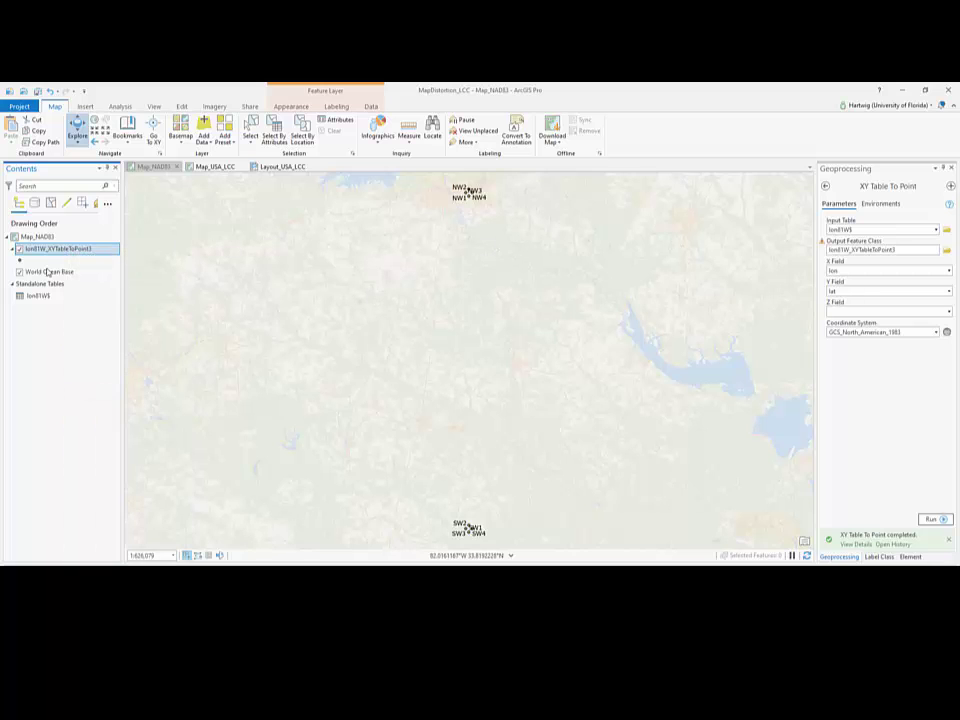
- Check the coordinate system of Map_NAD83 in its map properties, leaving without changes
right_click(38, 237)
click(74, 403)
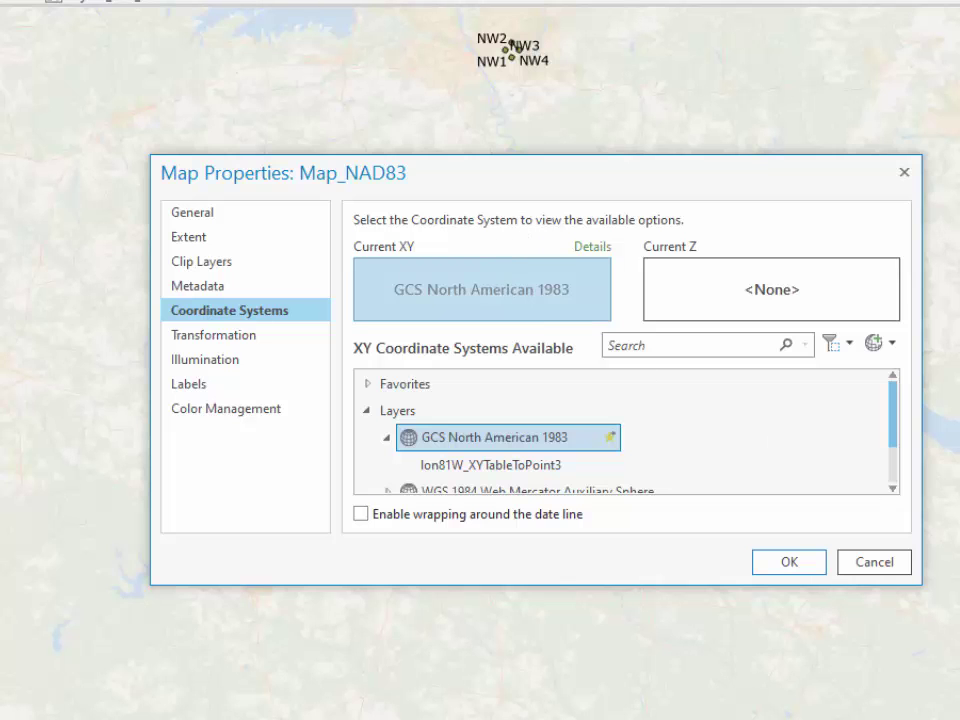
click(882, 566)
- Examine the coordinate system details of Map_USA_LCC, including its two standard parallels
click(310, 127)
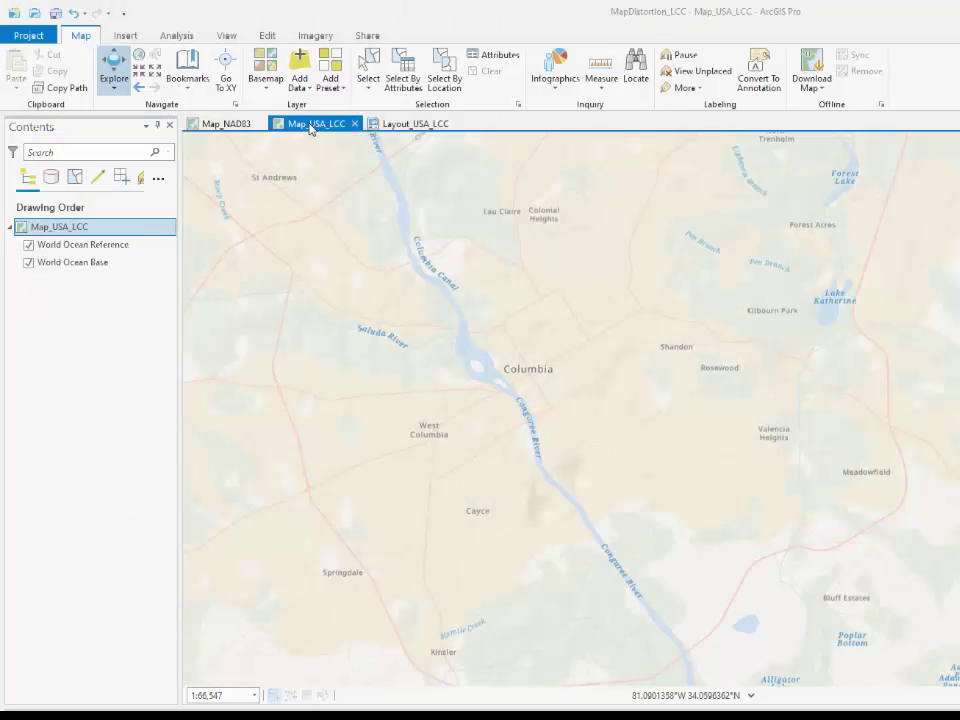
right_click(63, 227)
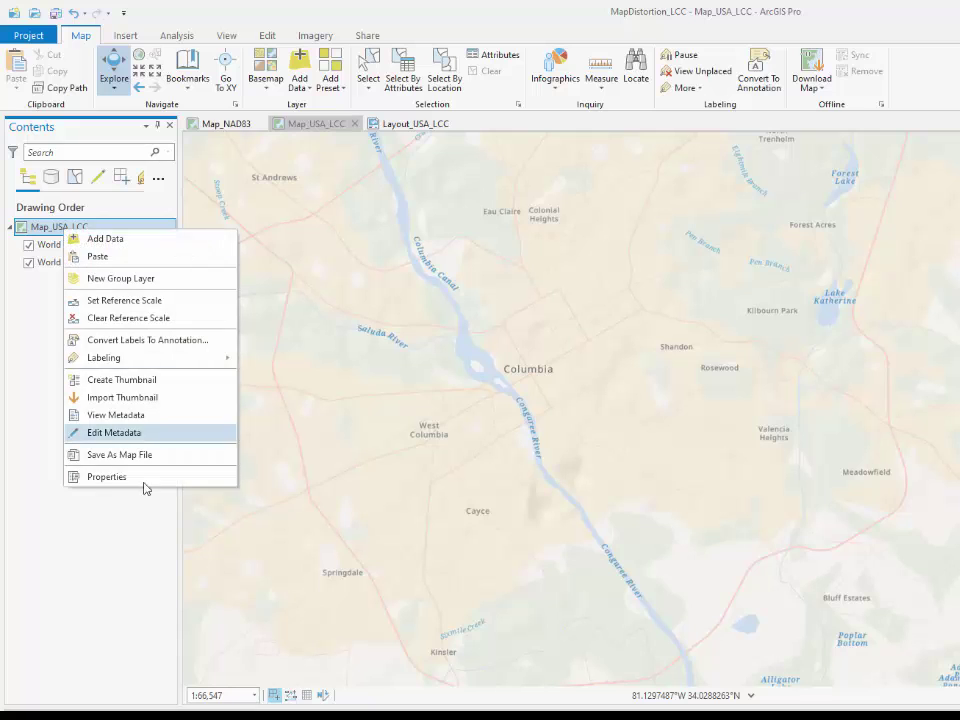
click(144, 483)
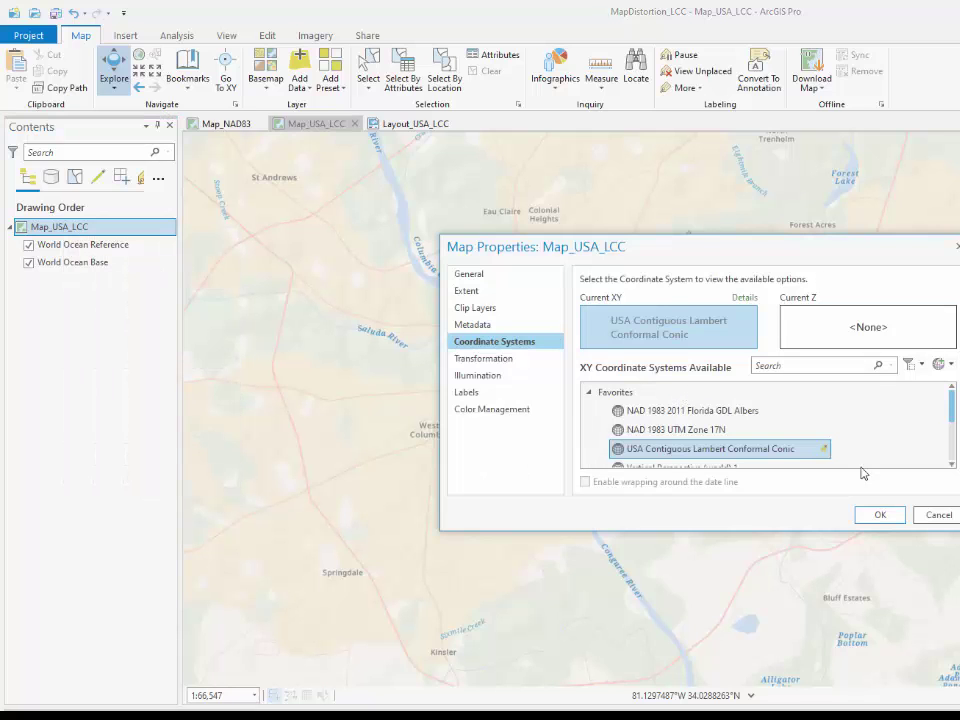
click(745, 299)
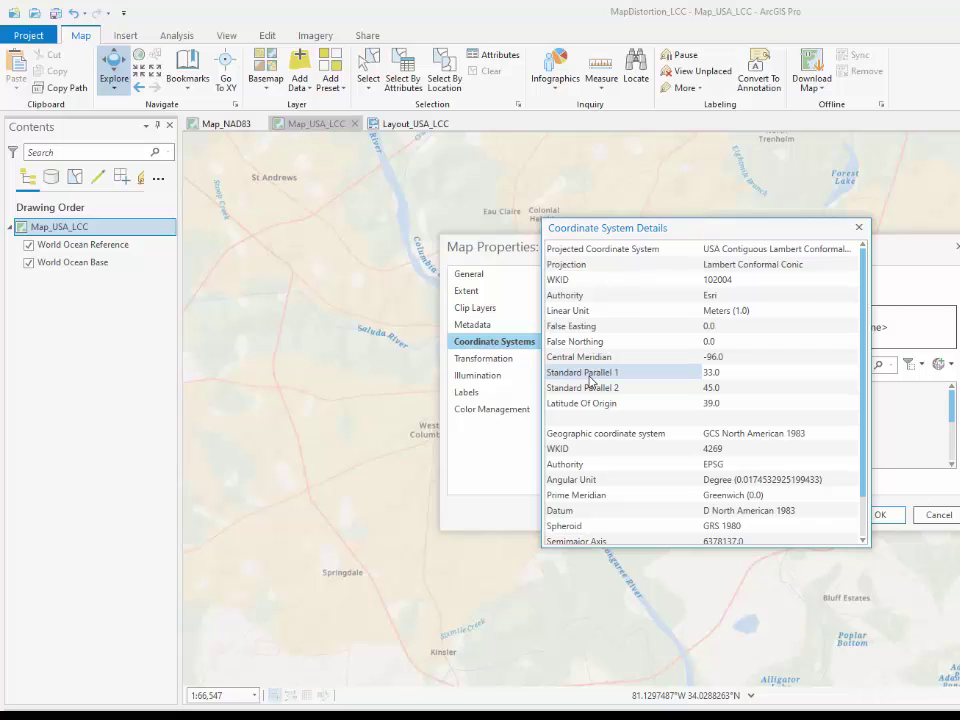
click(725, 377)
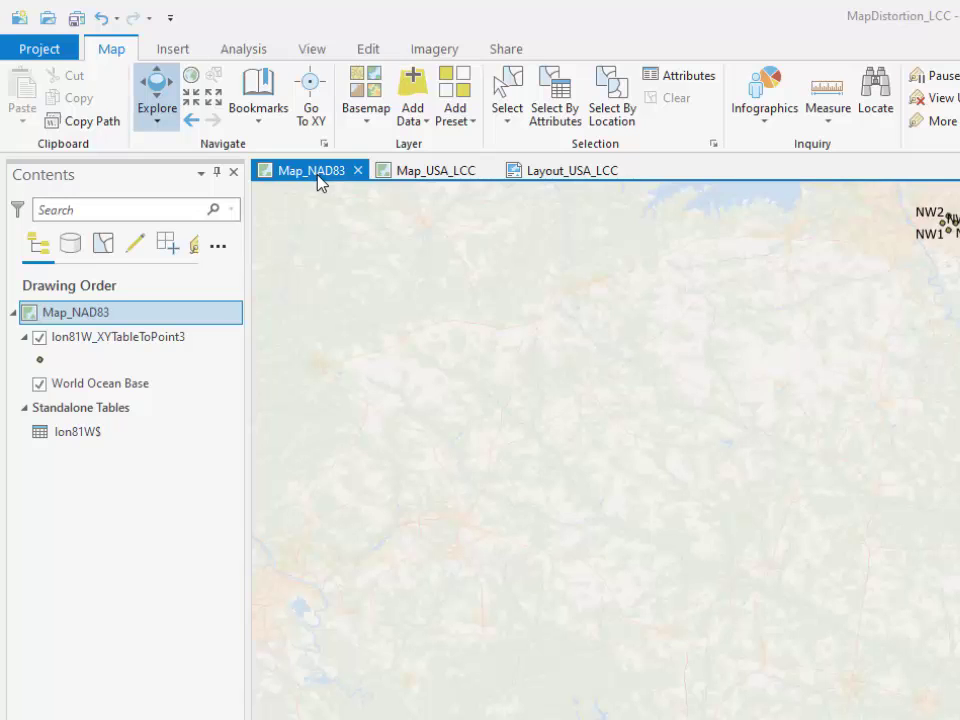
- Copy the lon81W_XYTableToPoint3 layer from Map_NAD83 and paste it into Map_USA_LCC
right_click(85, 336)
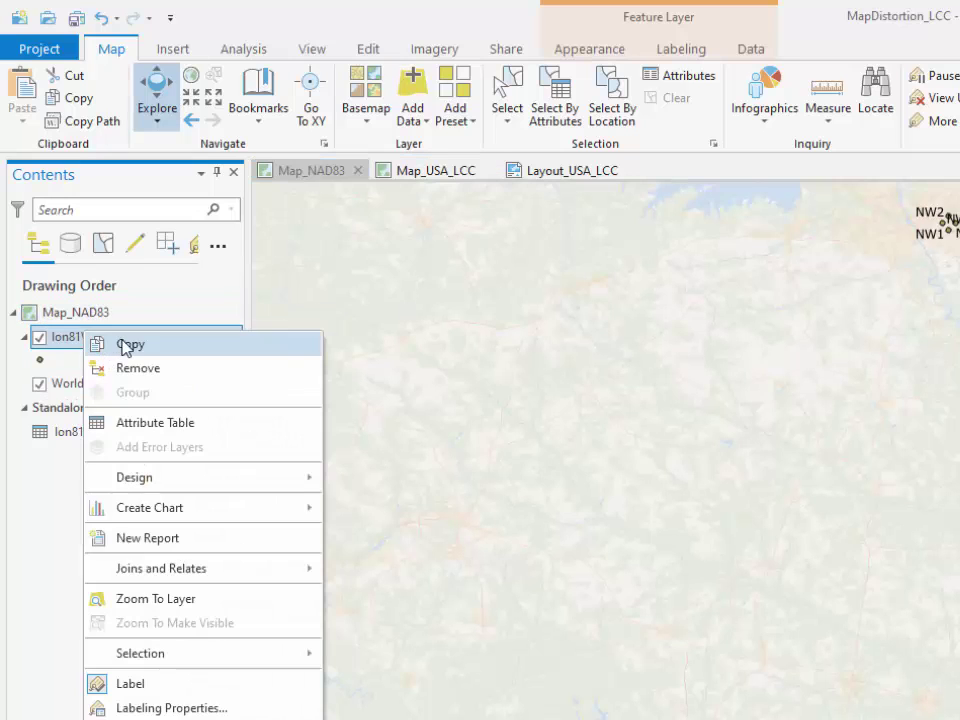
click(127, 346)
click(440, 175)
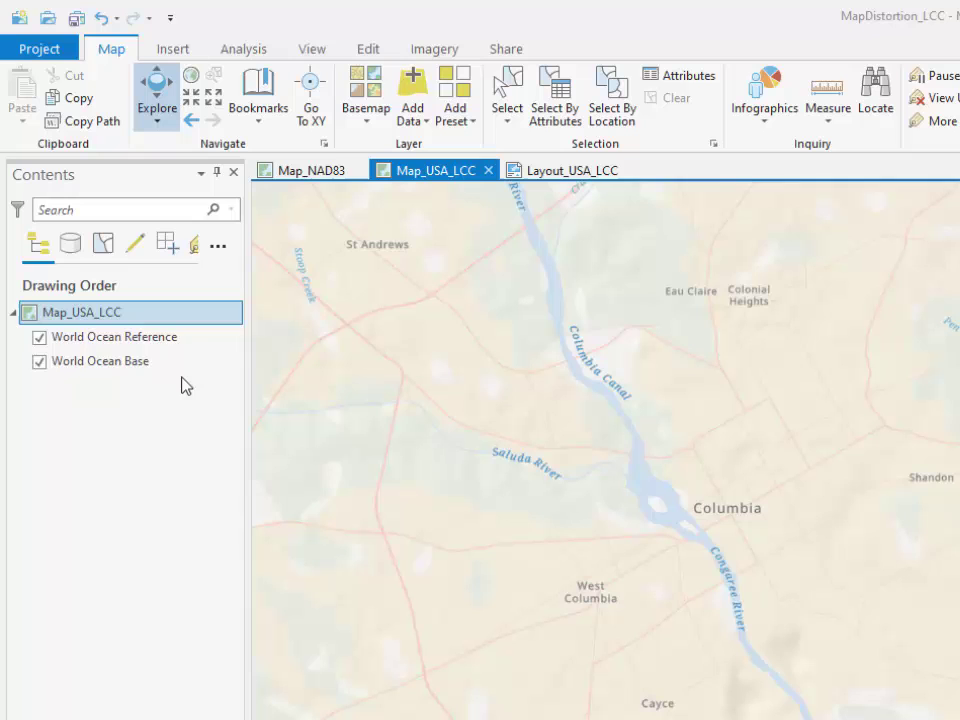
right_click(88, 320)
click(124, 290)
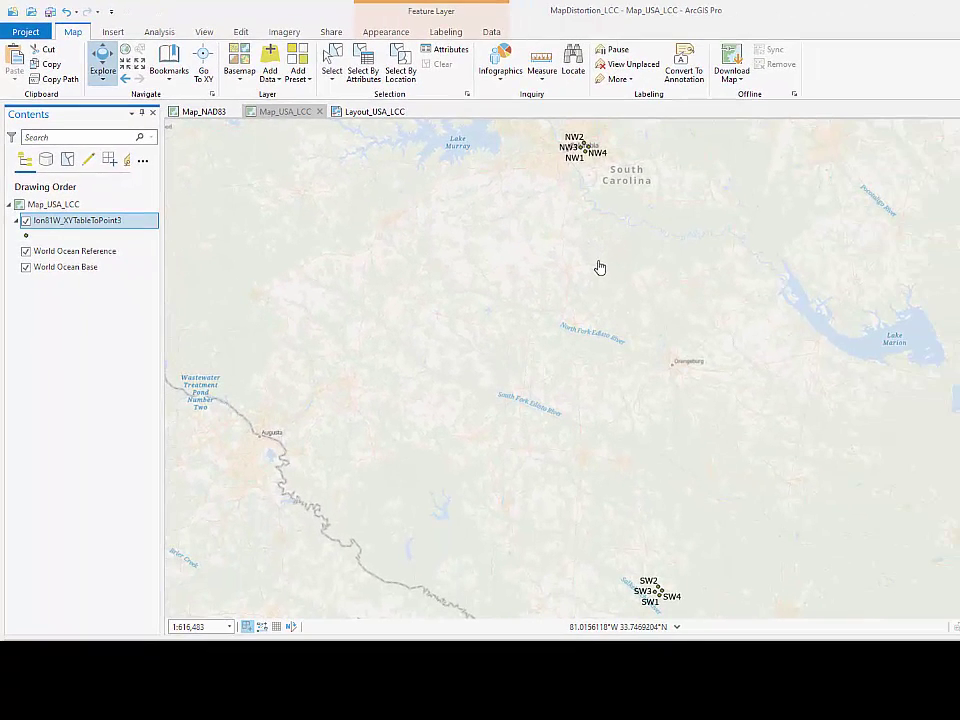
- Inspect the SW point group in Map_USA_LCC and check that snapping to point features is enabled
scroll(564, 371, down, 2)
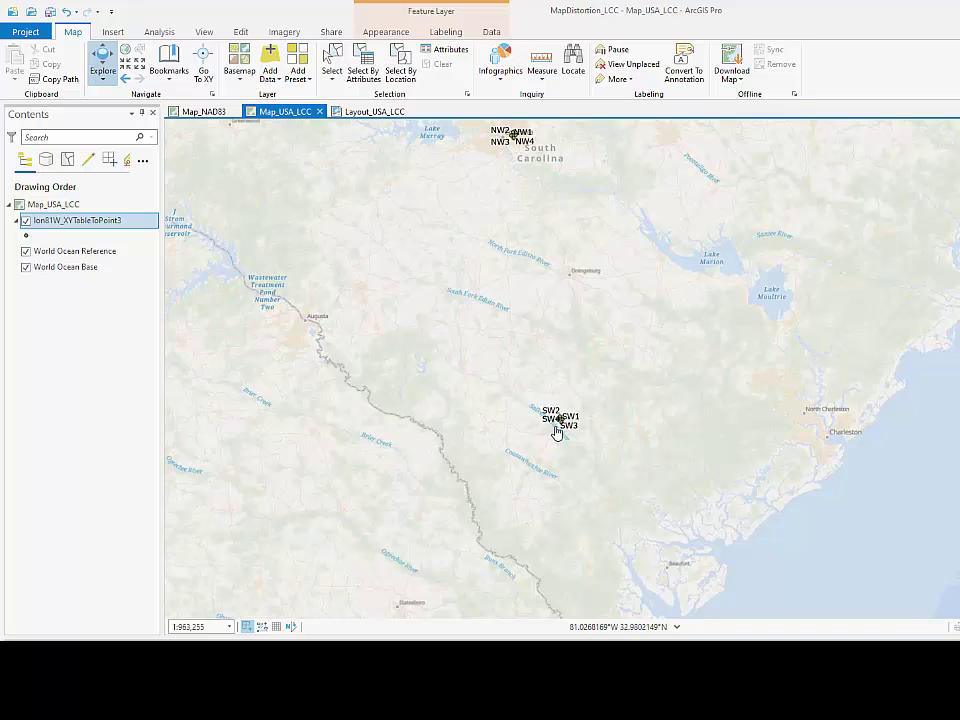
scroll(555, 430, up, 2)
scroll(557, 432, up, 3)
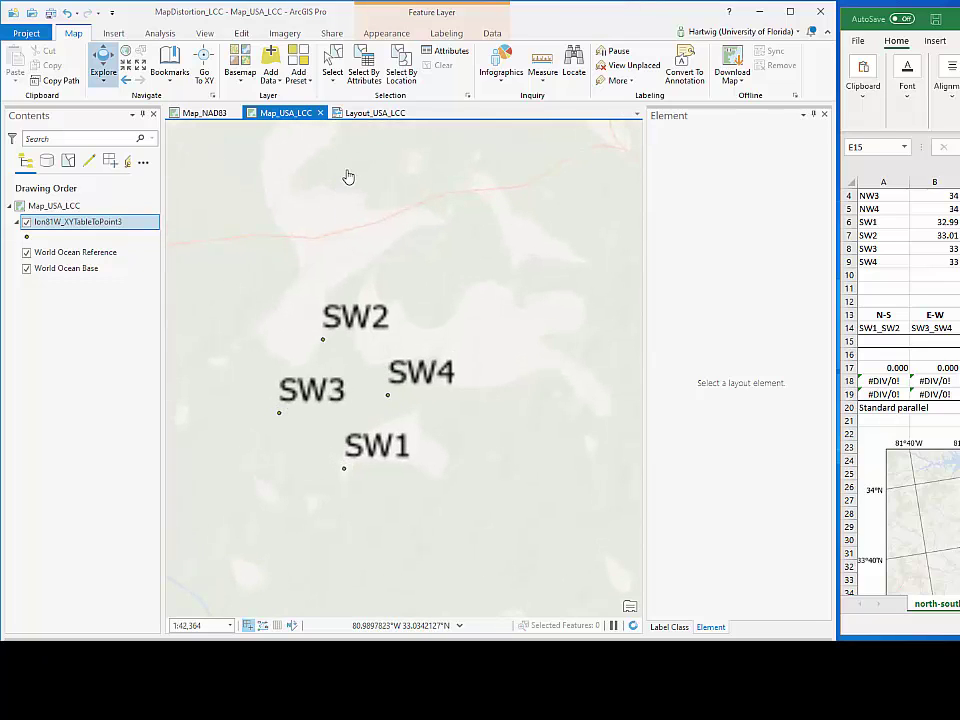
click(243, 33)
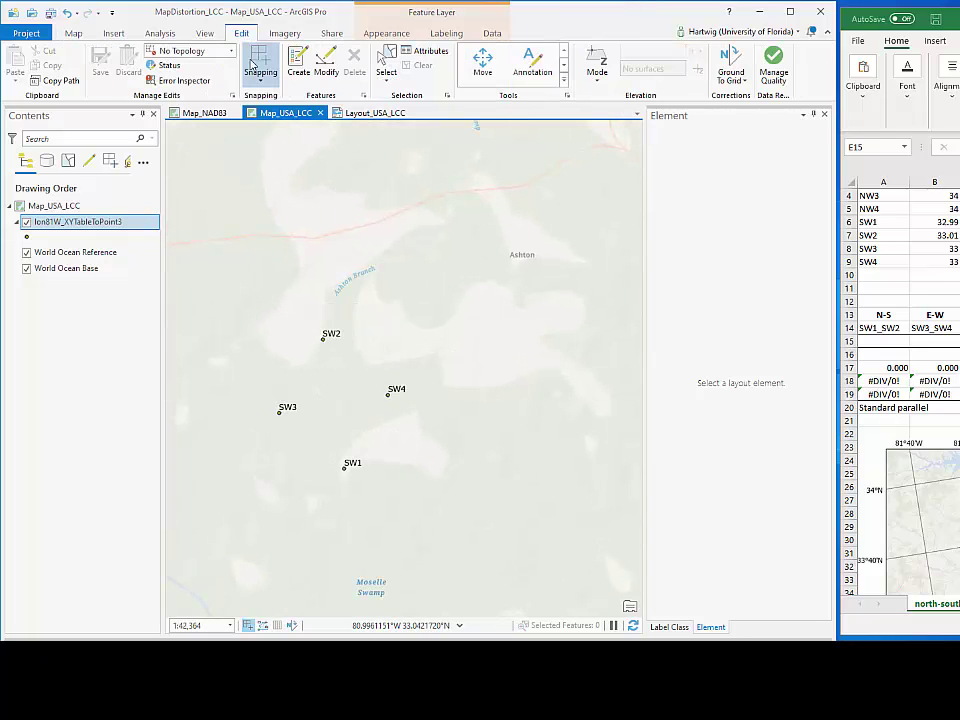
click(260, 68)
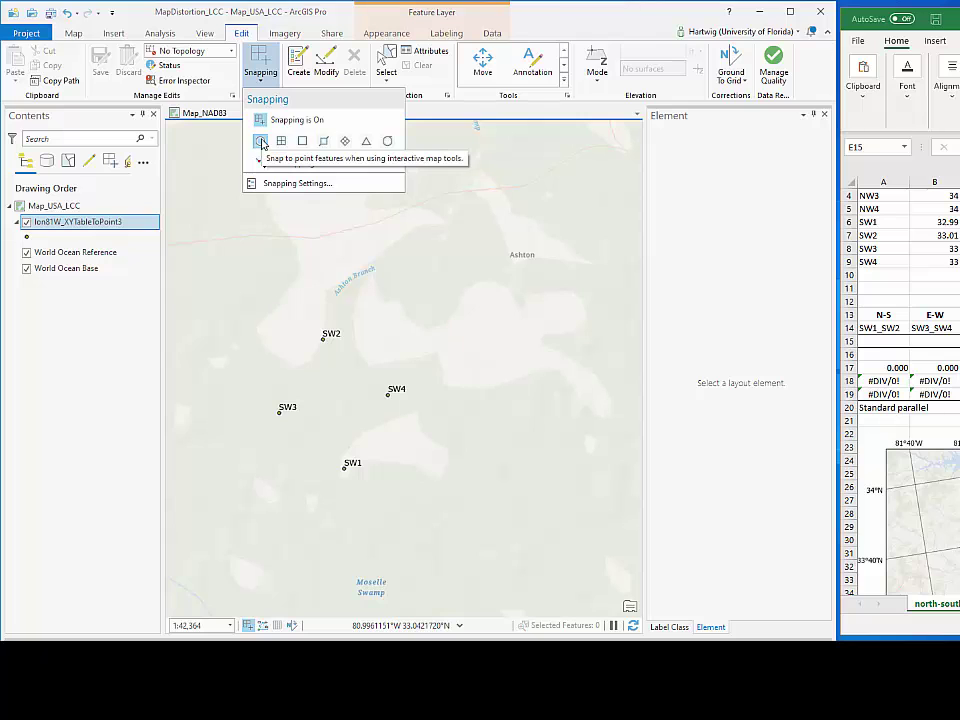
click(553, 16)
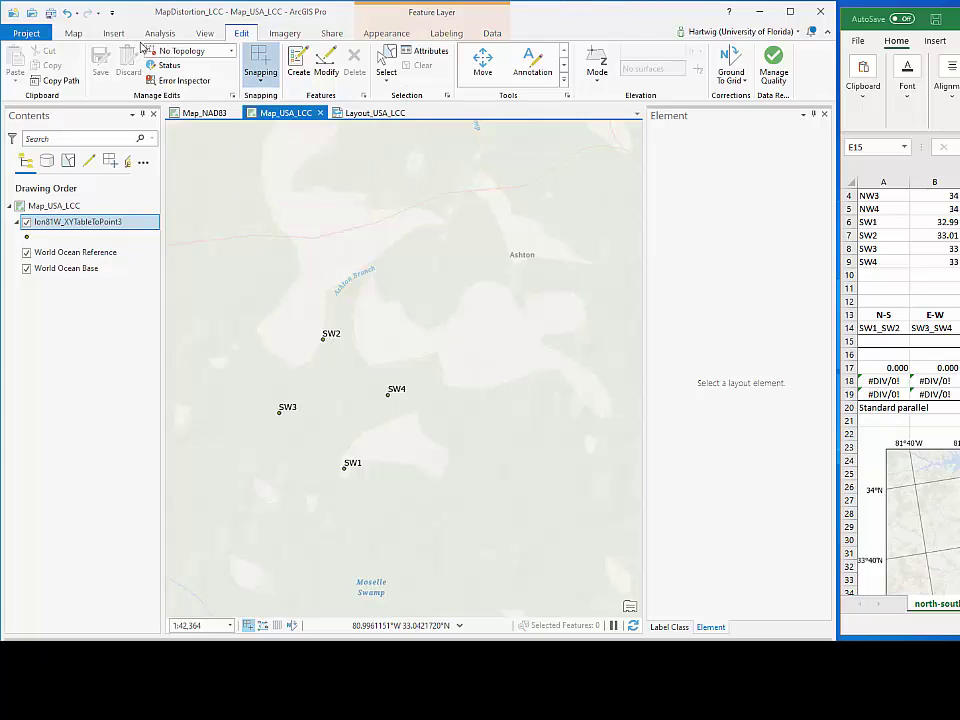
- Set the number format of the Meter distance unit to 3 decimal places in the project options
click(29, 35)
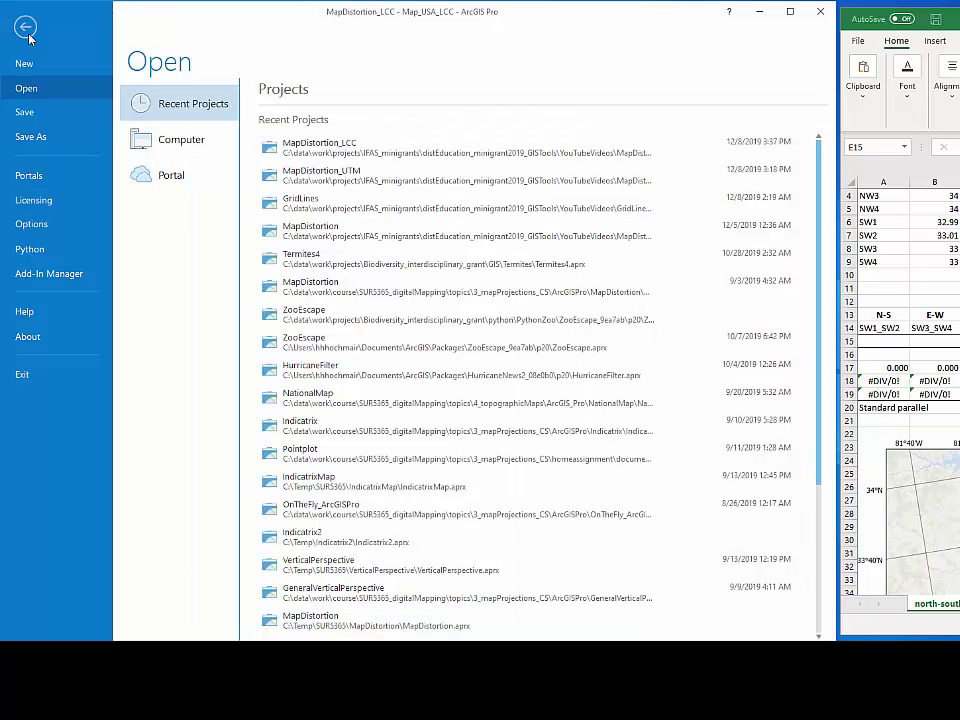
click(32, 224)
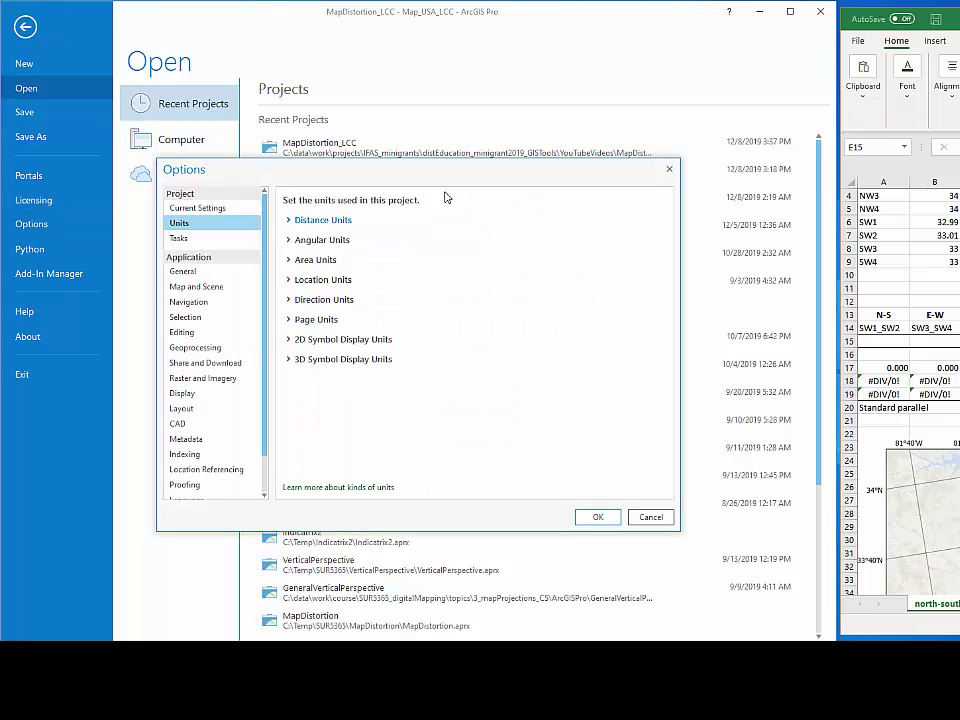
click(332, 221)
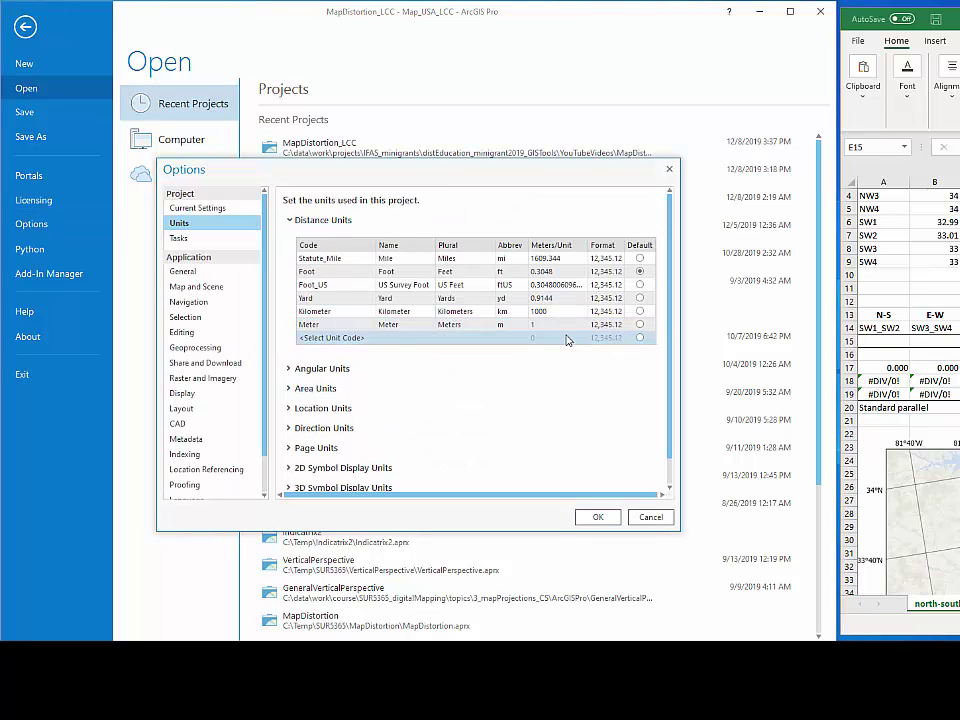
click(547, 332)
click(547, 330)
click(396, 273)
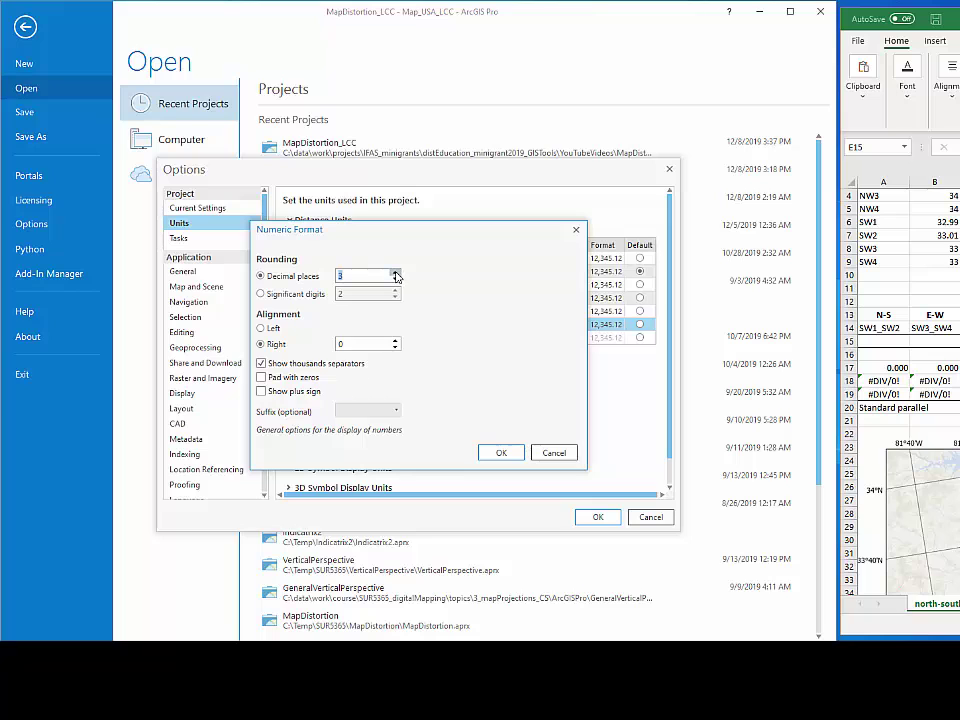
click(501, 453)
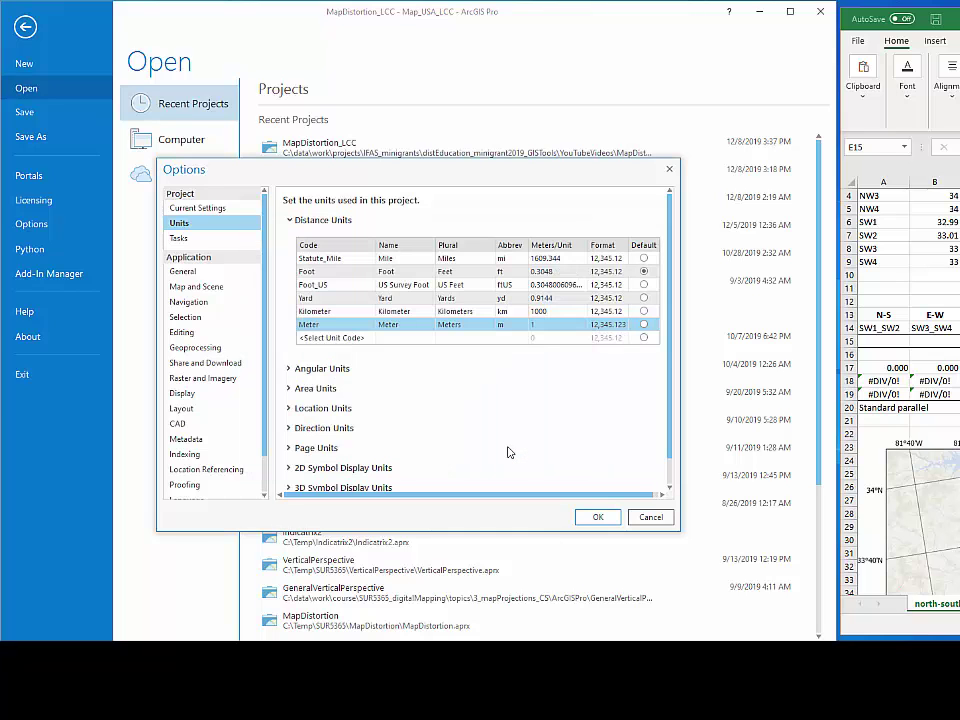
click(604, 517)
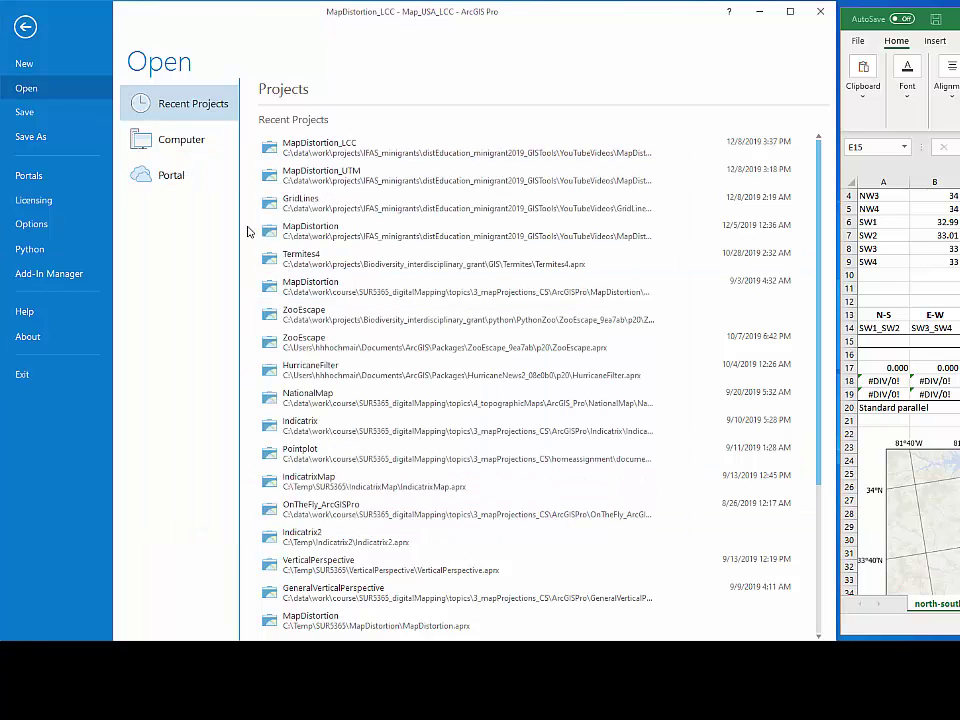
click(25, 27)
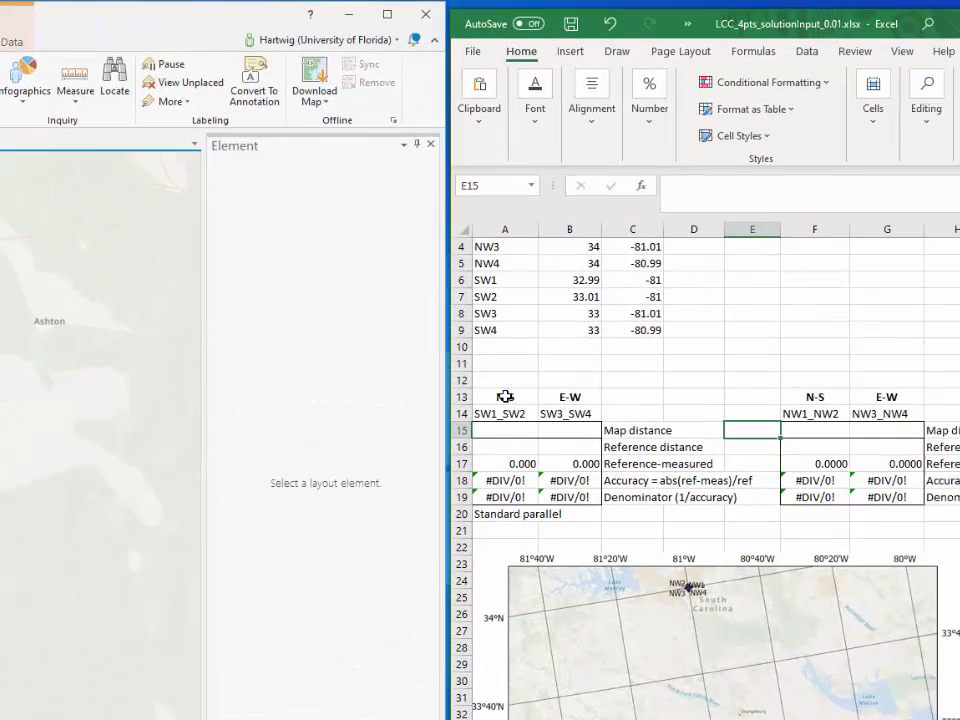
- Switch to LCC_4pts_solutionInput_0.01.xlsx in Excel and examine the SW and NW distance comparison tables and the map below them
drag(888, 314, 936, 392)
drag(527, 507, 527, 507)
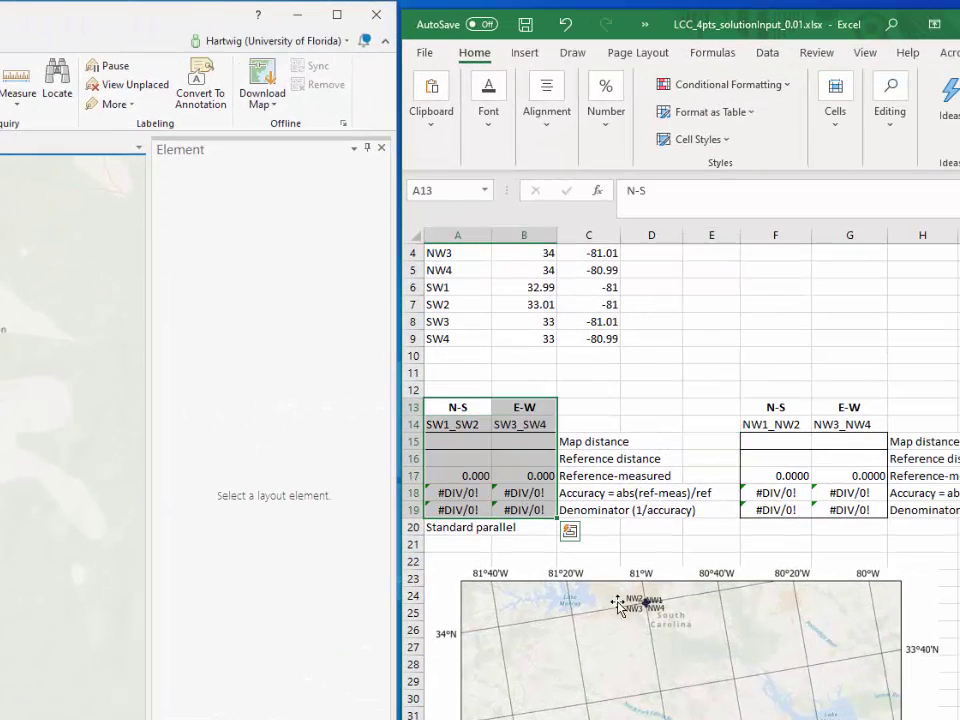
scroll(647, 553, down, 5)
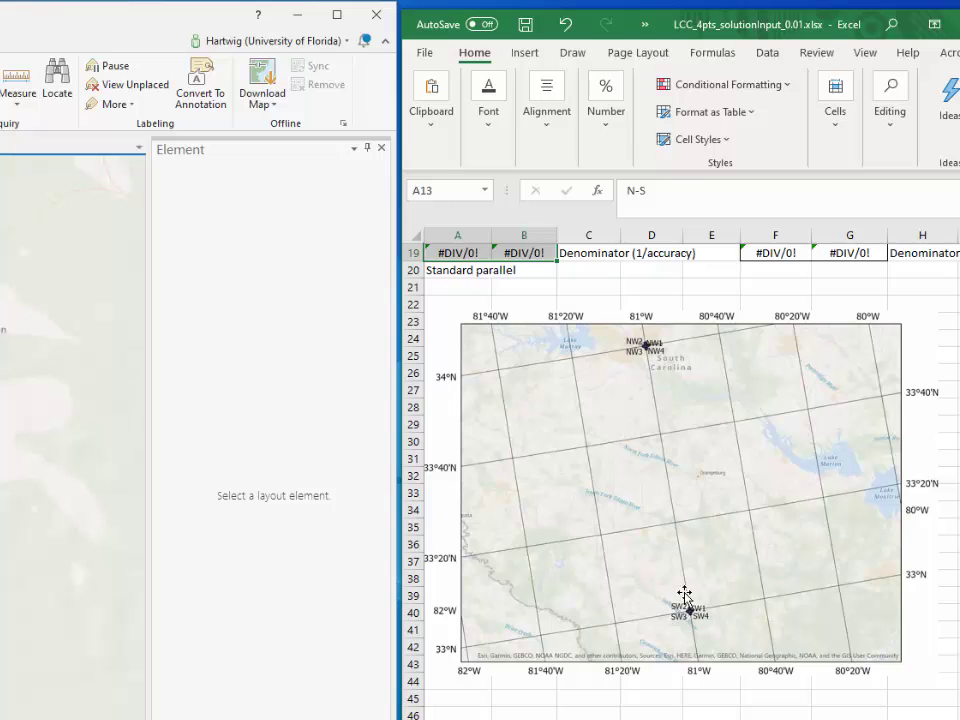
scroll(675, 591, up, 3)
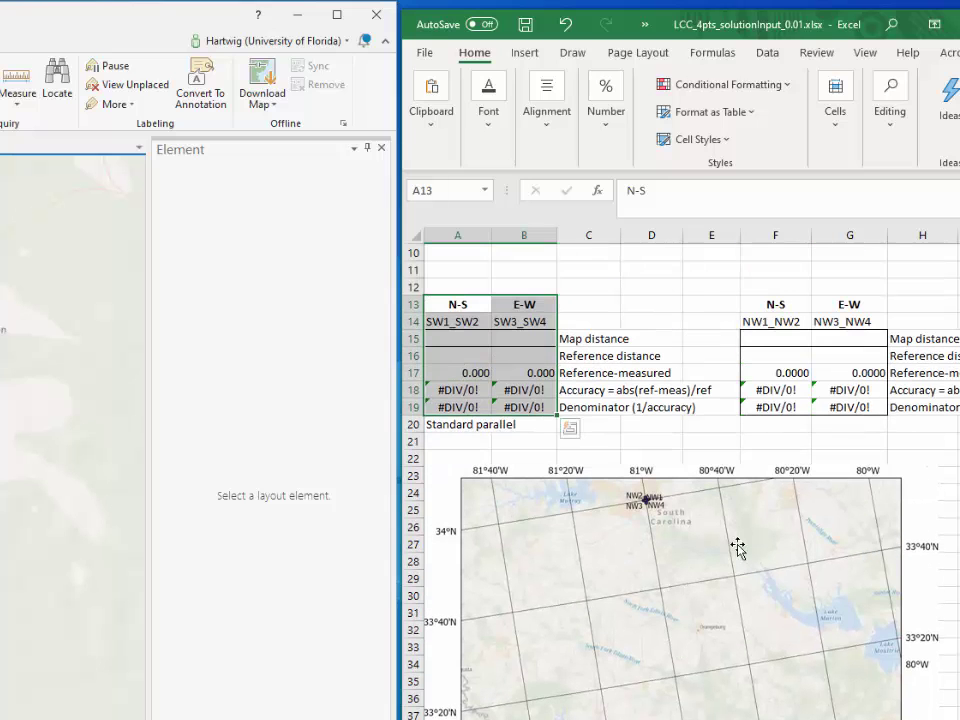
drag(772, 303, 849, 405)
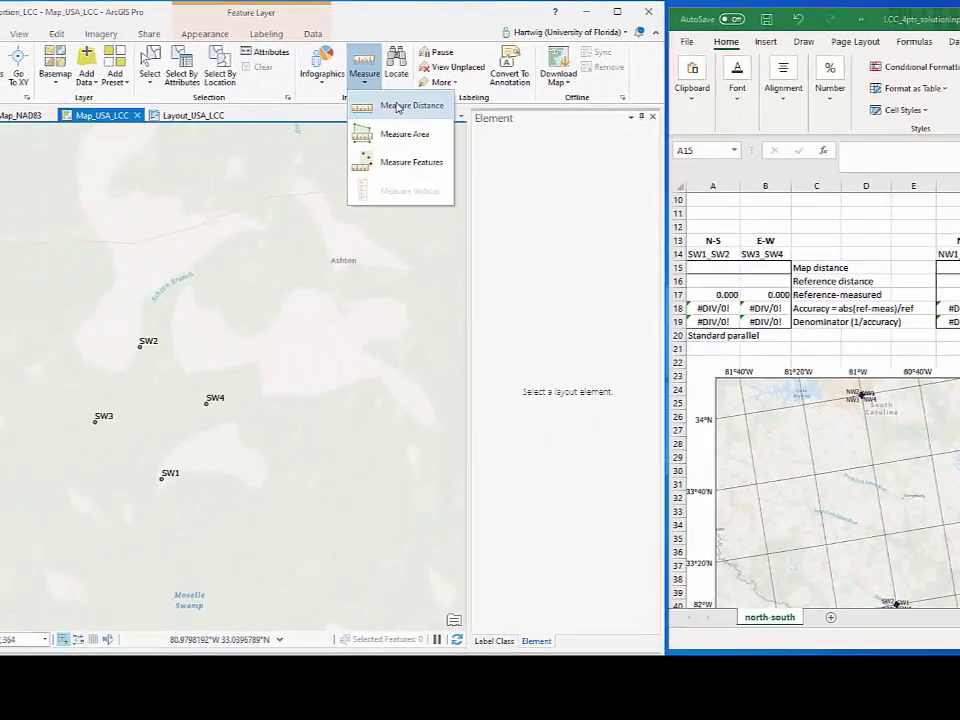
- Start the Measure Distance tool in Map_USA_LCC and set its mode to Planar and its unit to Meters
click(410, 103)
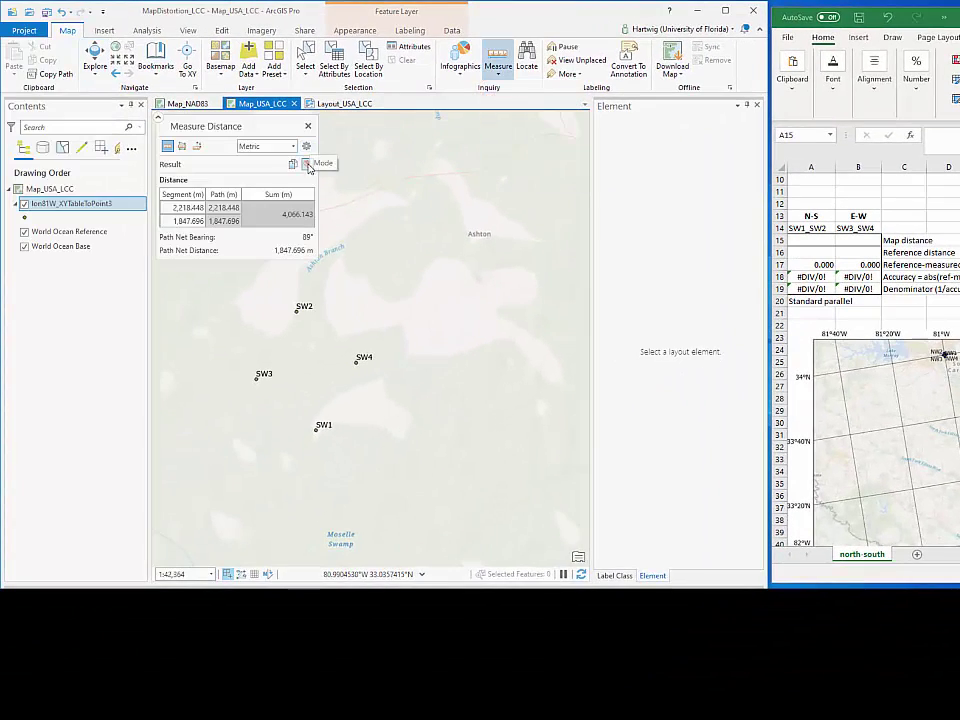
click(309, 147)
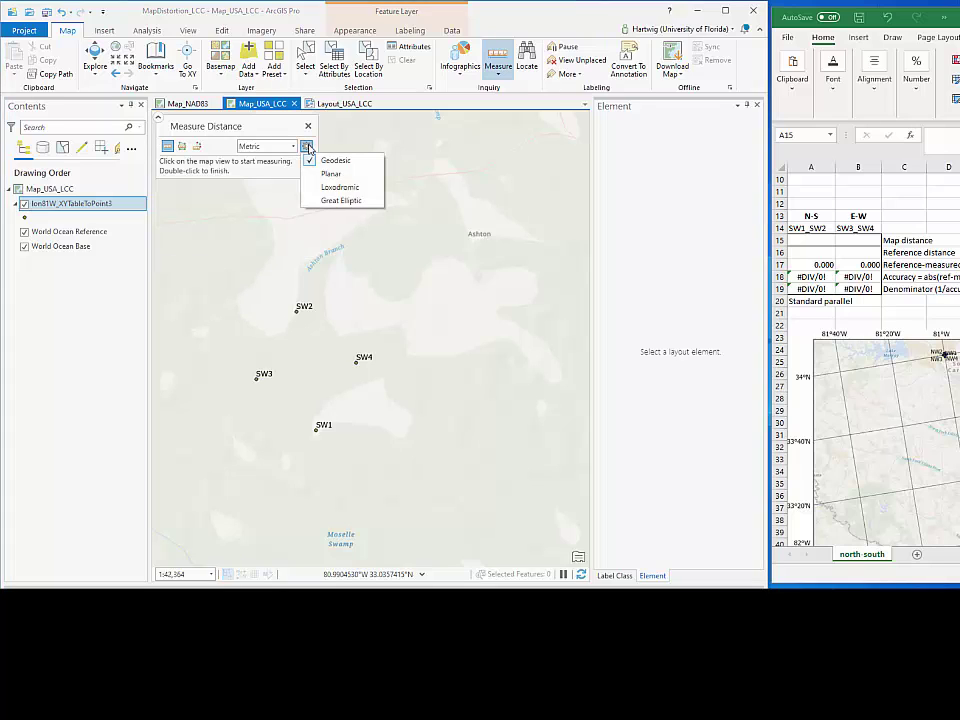
click(323, 174)
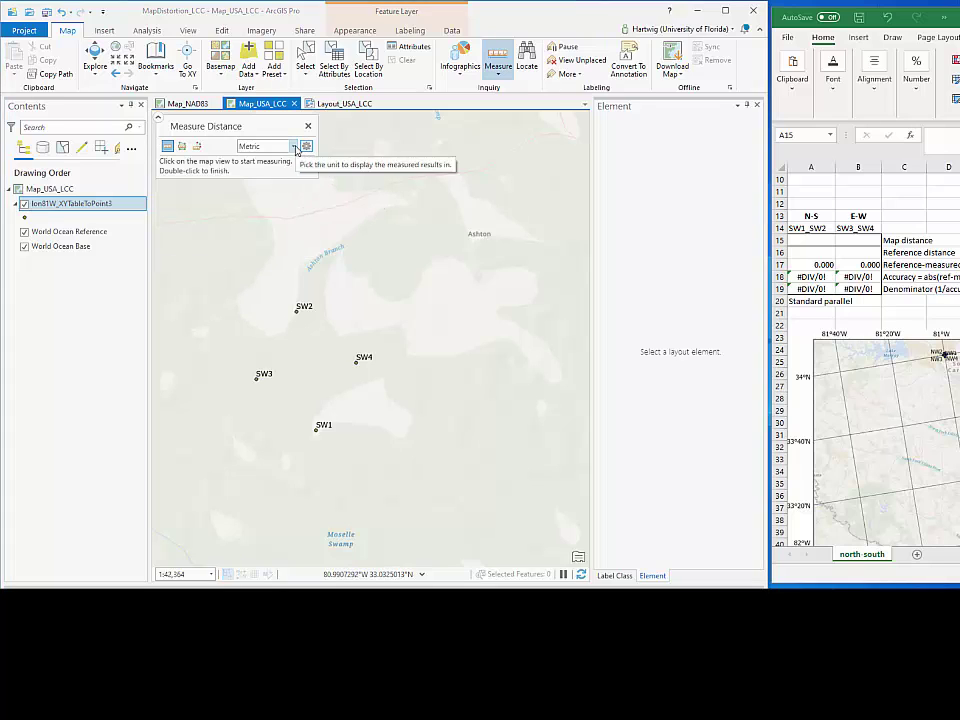
click(293, 146)
click(262, 240)
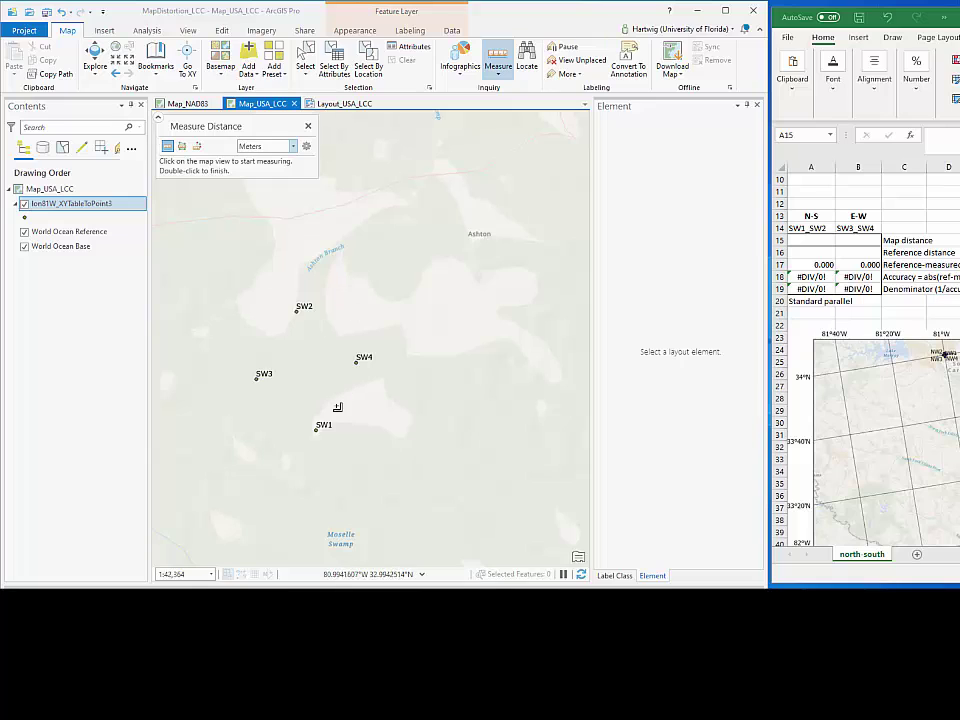
- Measure the planar distance from SW1 to SW2 and copy the sum into cell A15 of the Excel sheet as the map distance
click(316, 429)
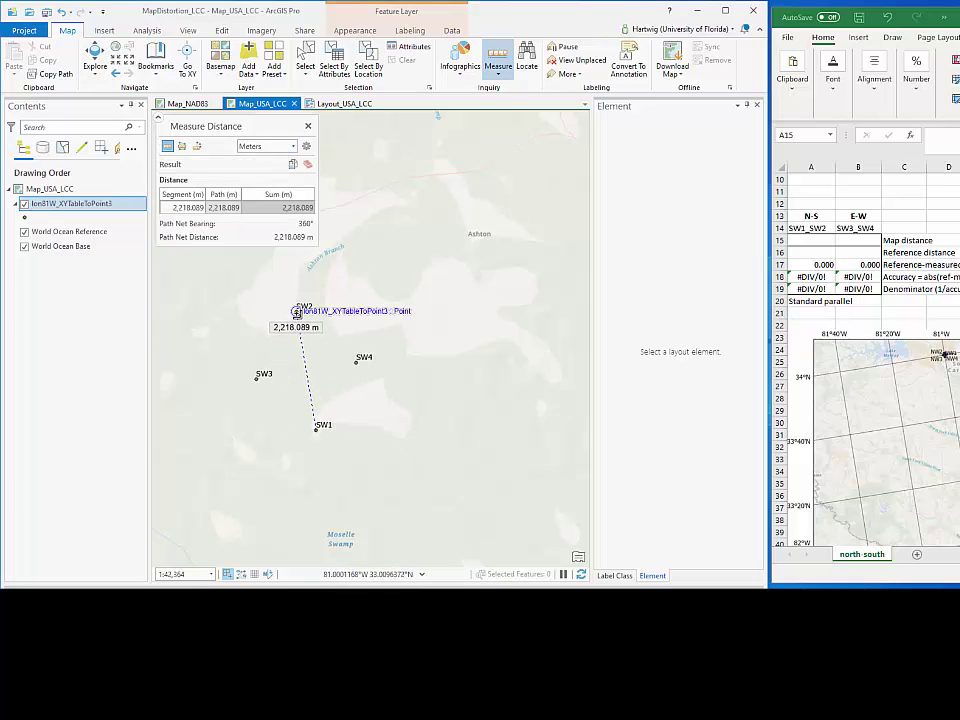
double_click(297, 311)
drag(284, 209, 304, 208)
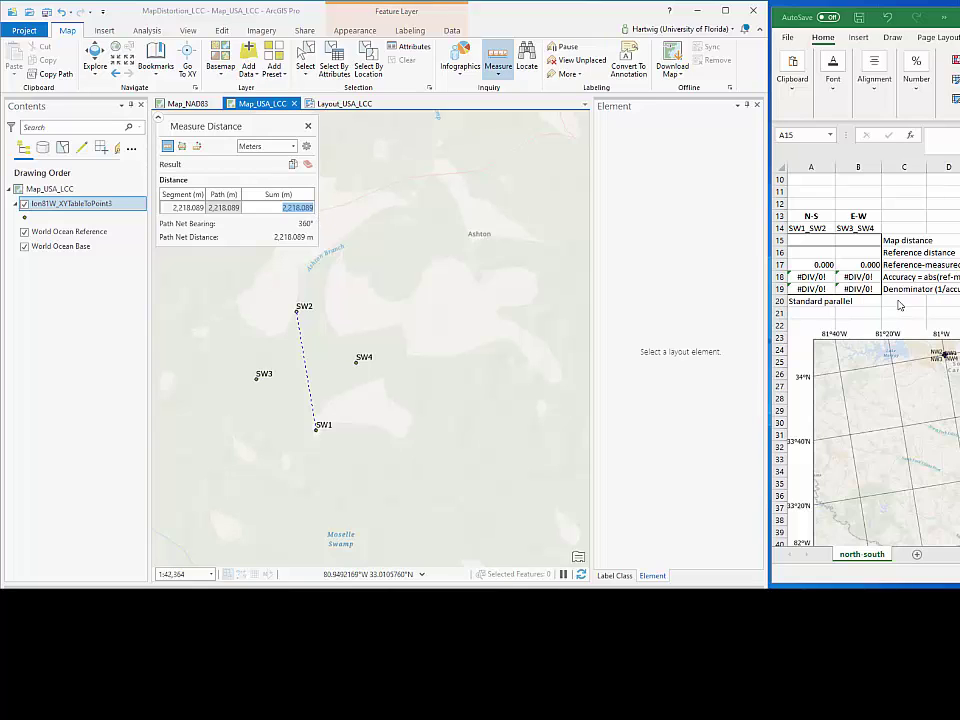
click(813, 239)
text(2218.089)
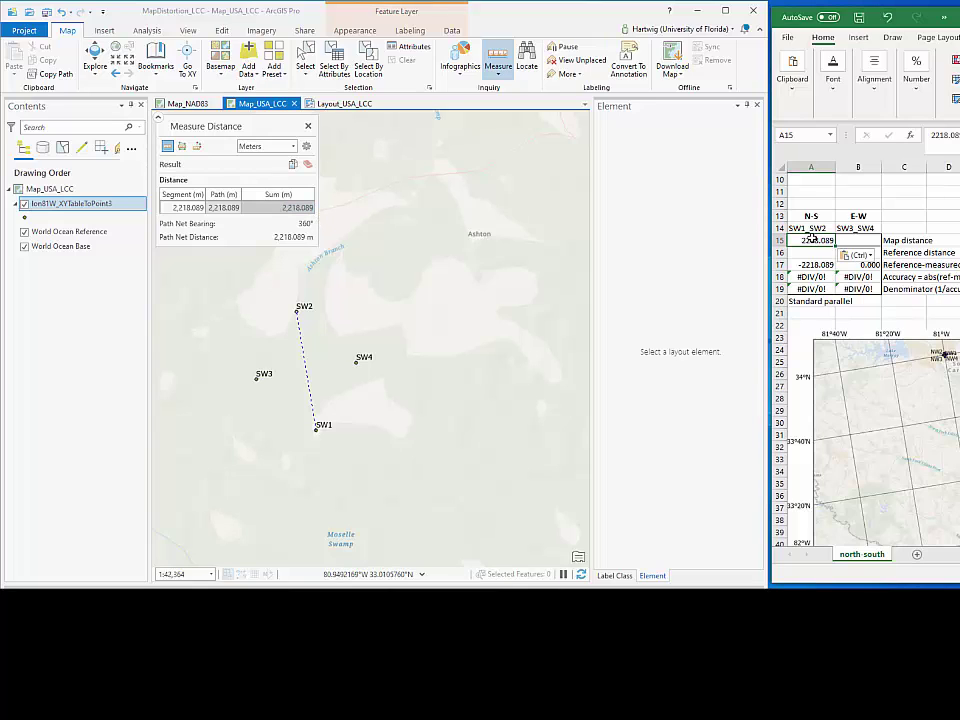
- Measure the SW1 to SW2 distance in Geodesic mode and copy the sum into cell A16 as the reference distance
click(307, 147)
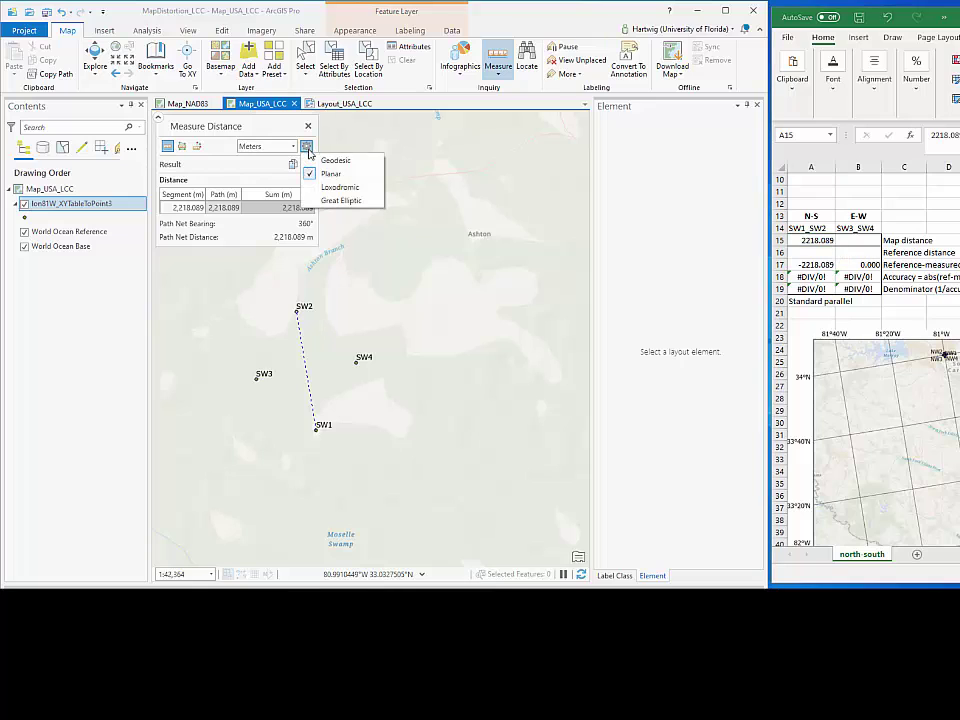
click(335, 161)
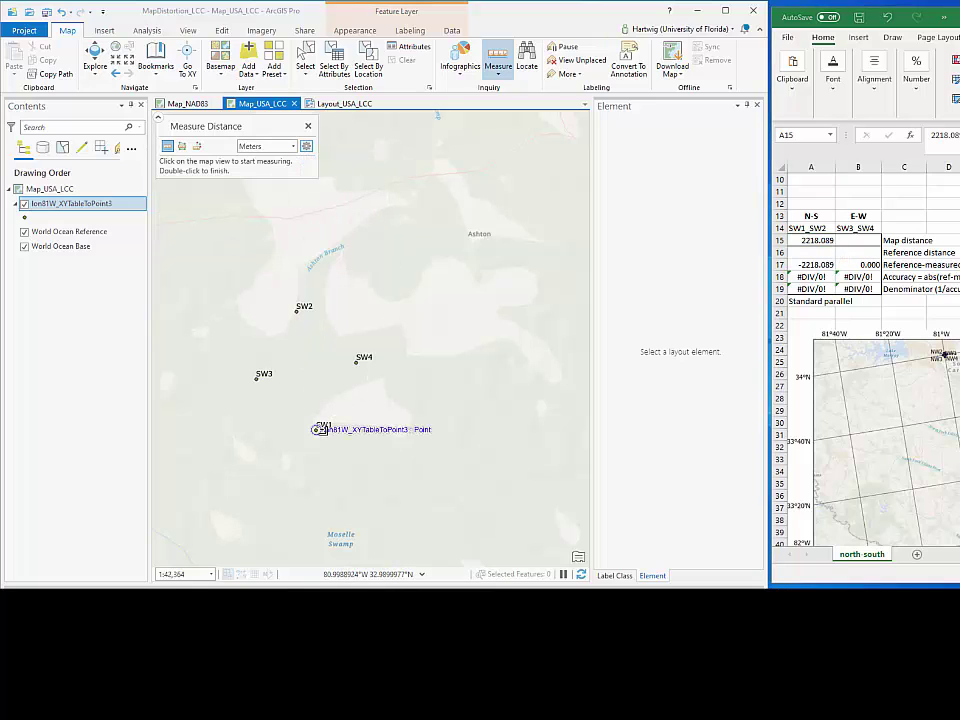
click(316, 428)
key(Escape)
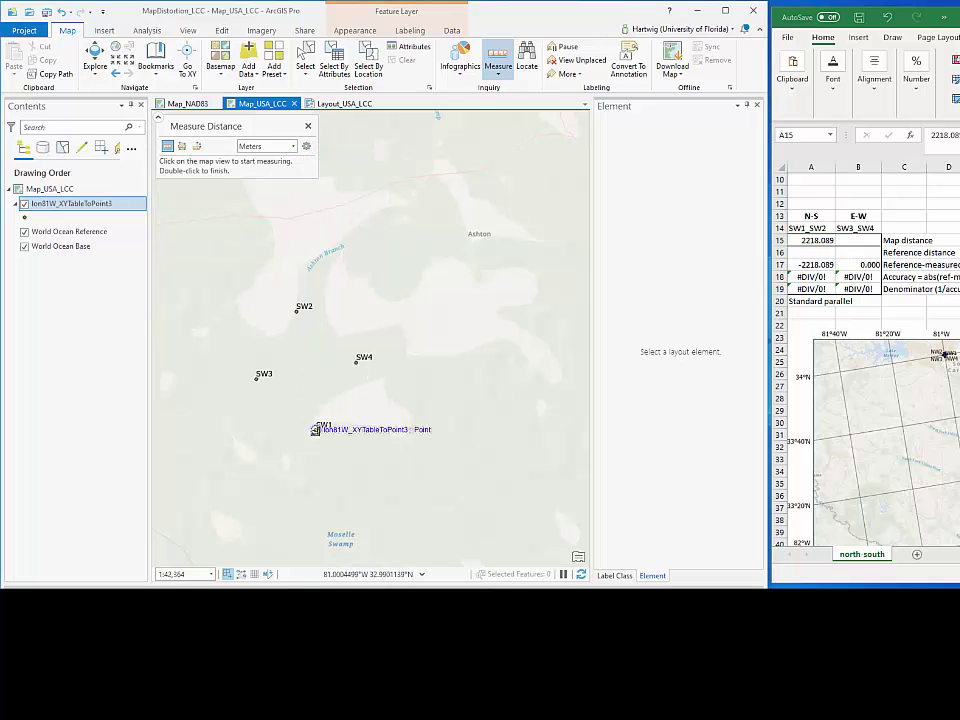
click(316, 428)
double_click(297, 312)
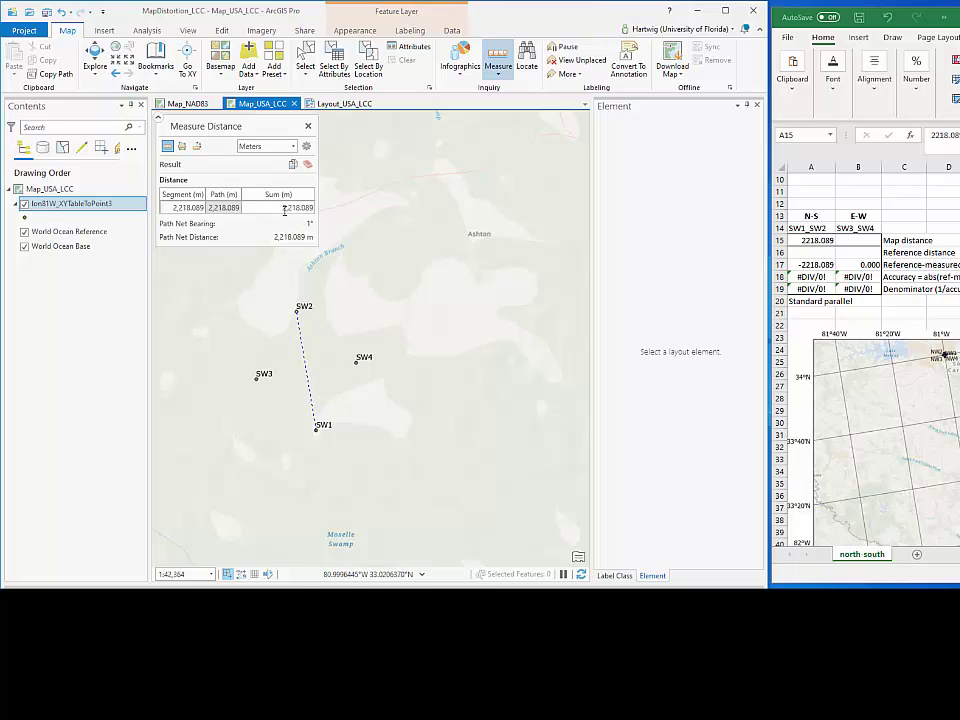
drag(281, 207, 296, 212)
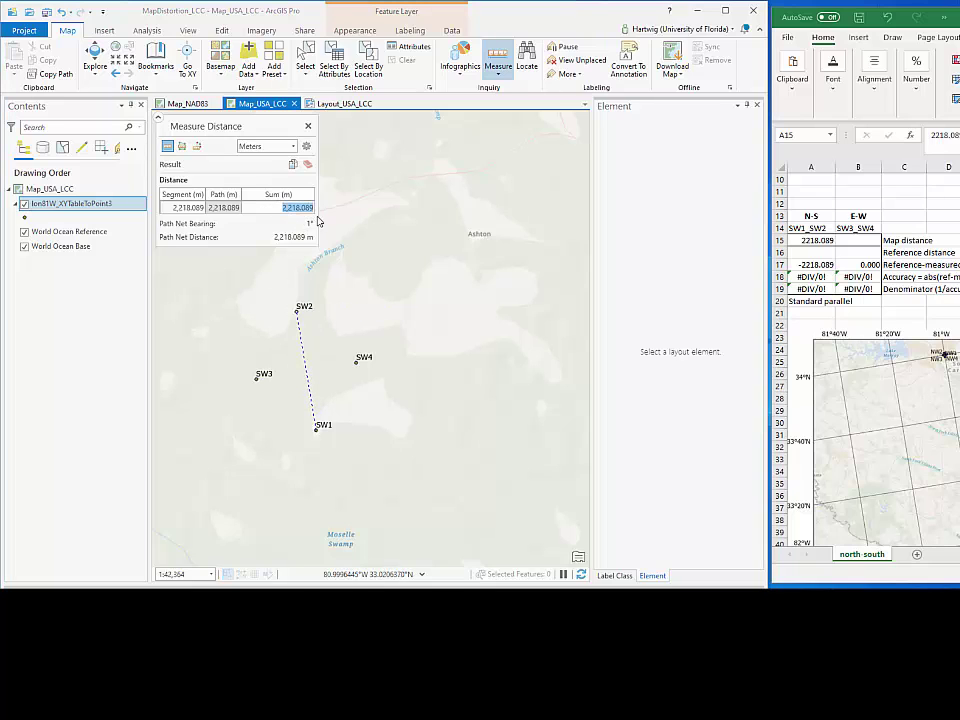
key(ctrl+c)
click(810, 252)
key(ctrl+v)
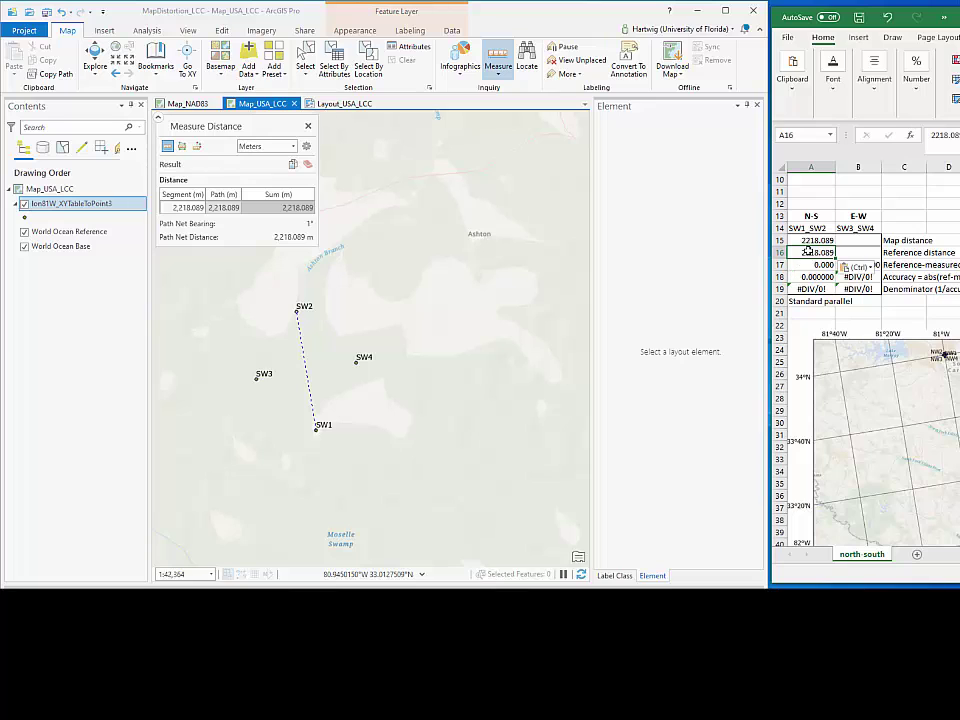
key(Return)
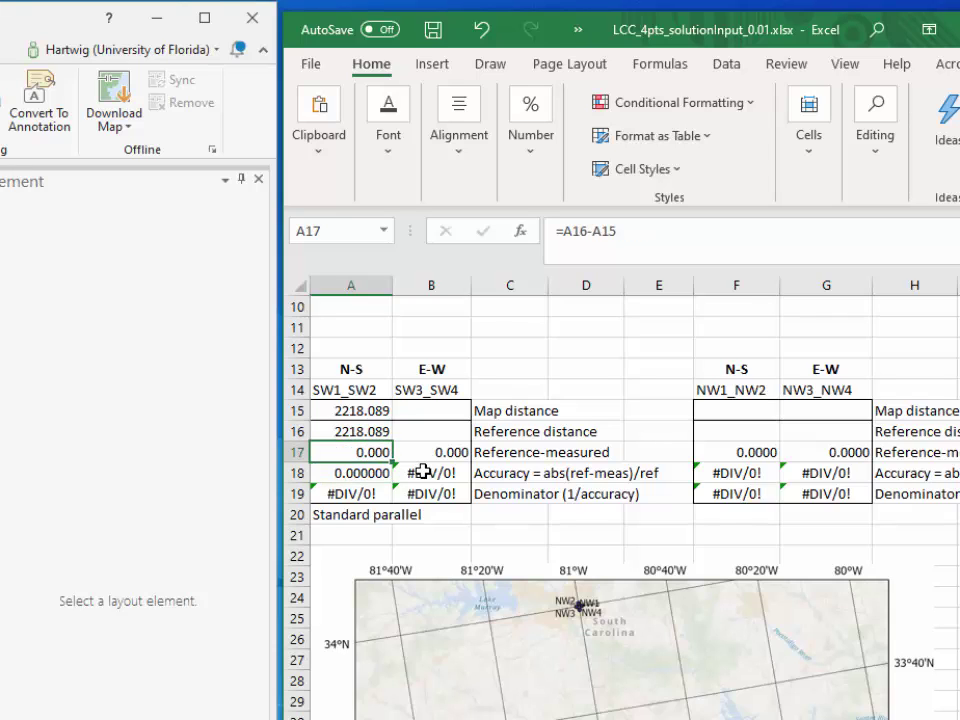
- Examine the SW1_SW2 difference, accuracy and denominator formulas in cells A17 to A19
key(Return)
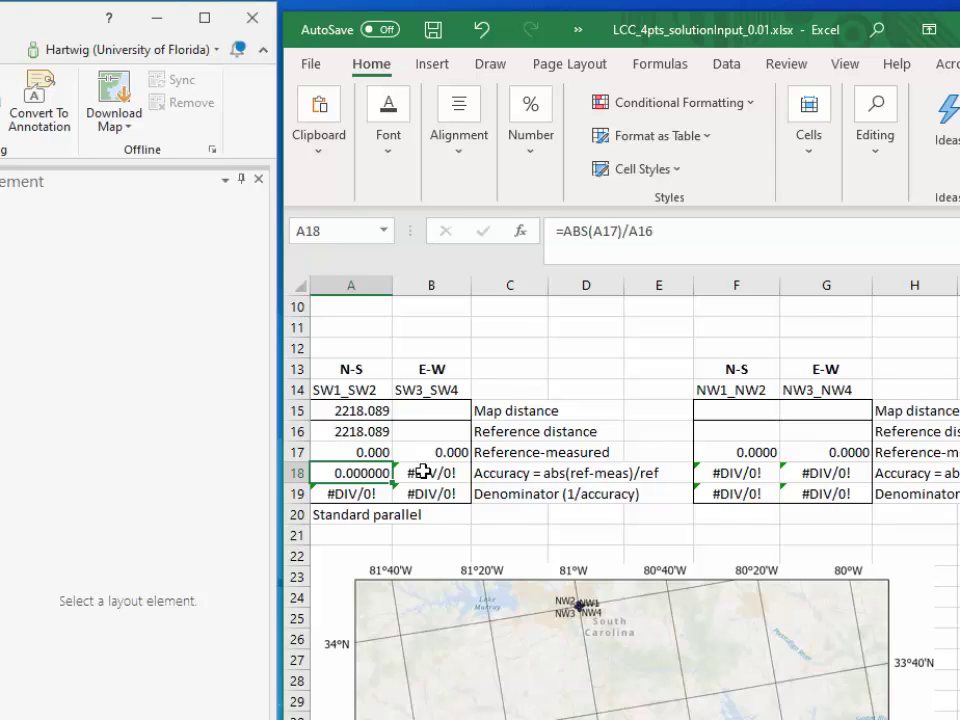
key(Down)
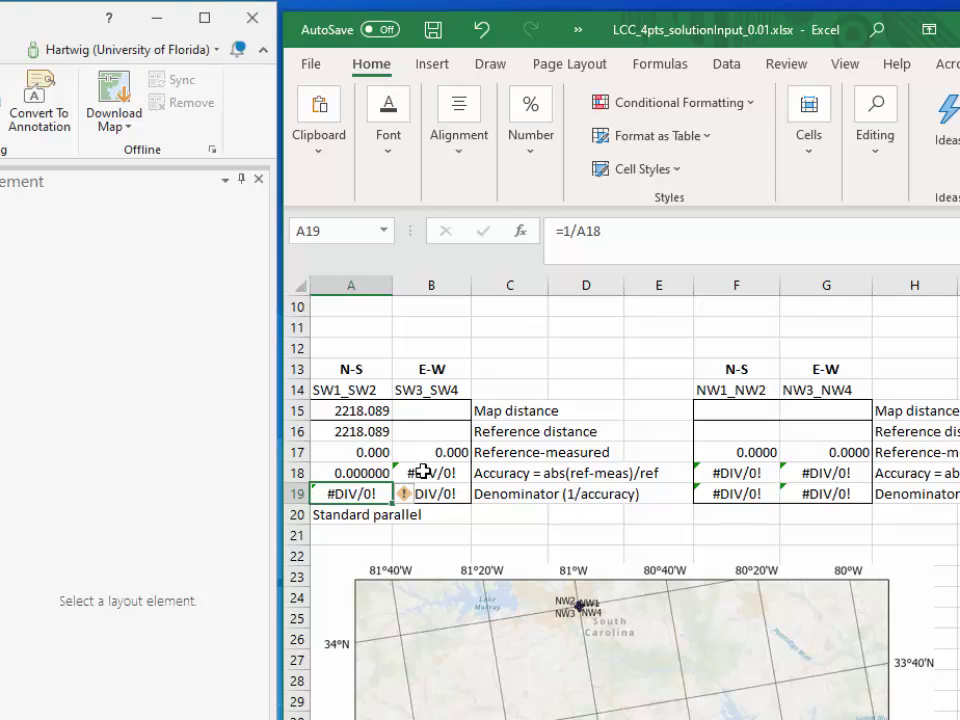
key(Down)
scroll(584, 464, down, 1)
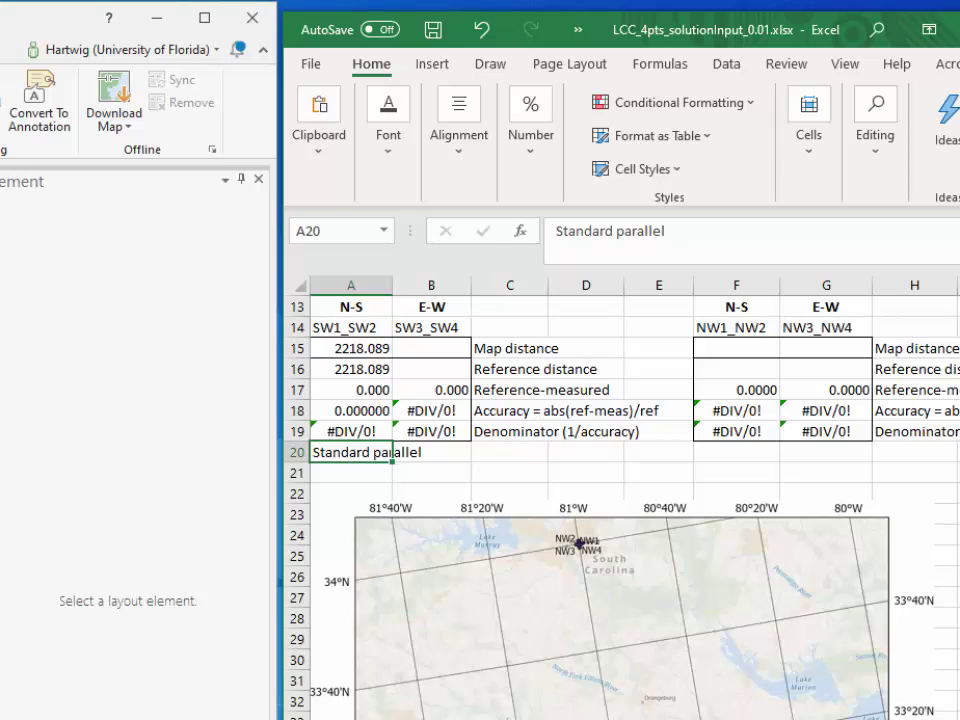
scroll(501, 424, up, 1)
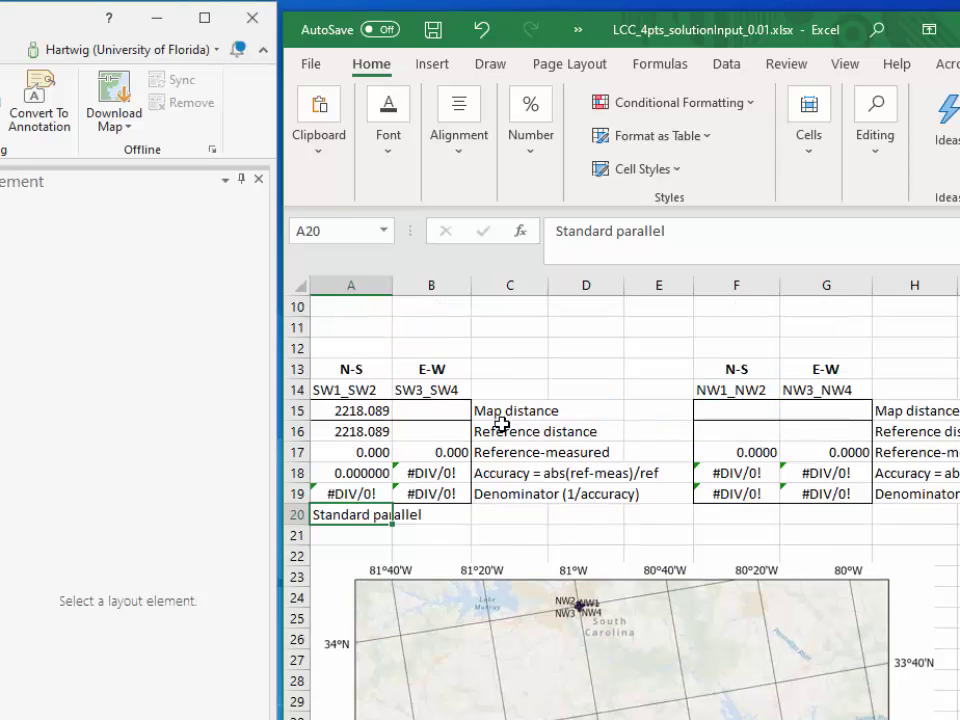
click(368, 495)
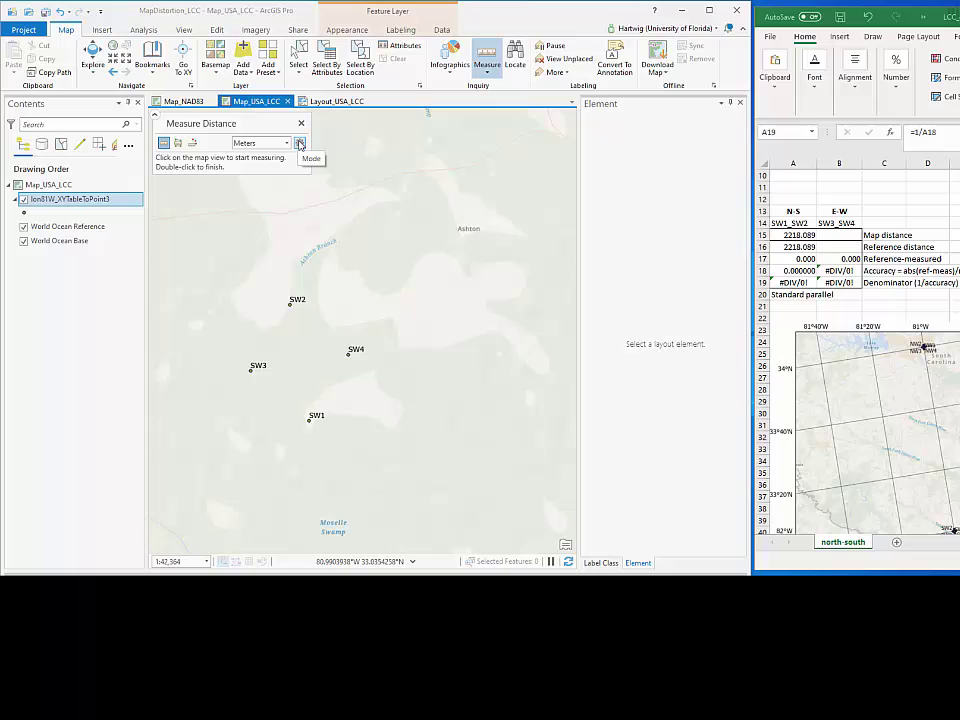
- Measure the SW3 to SW4 distance in Planar mode and copy the sum into cell B15 as the map distance
click(300, 143)
click(323, 170)
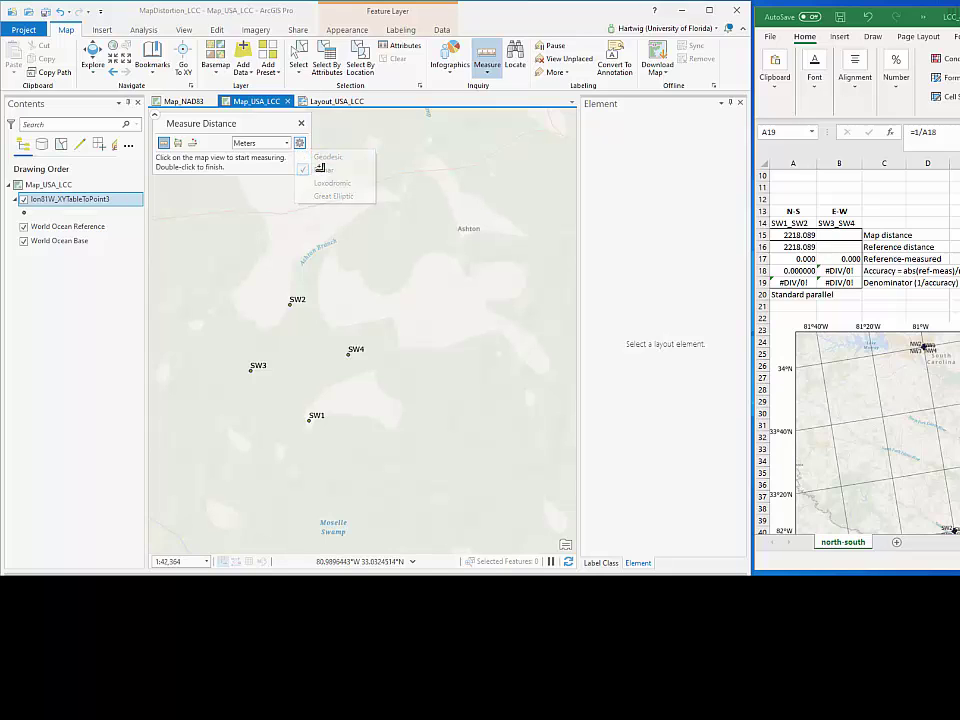
click(250, 369)
double_click(348, 351)
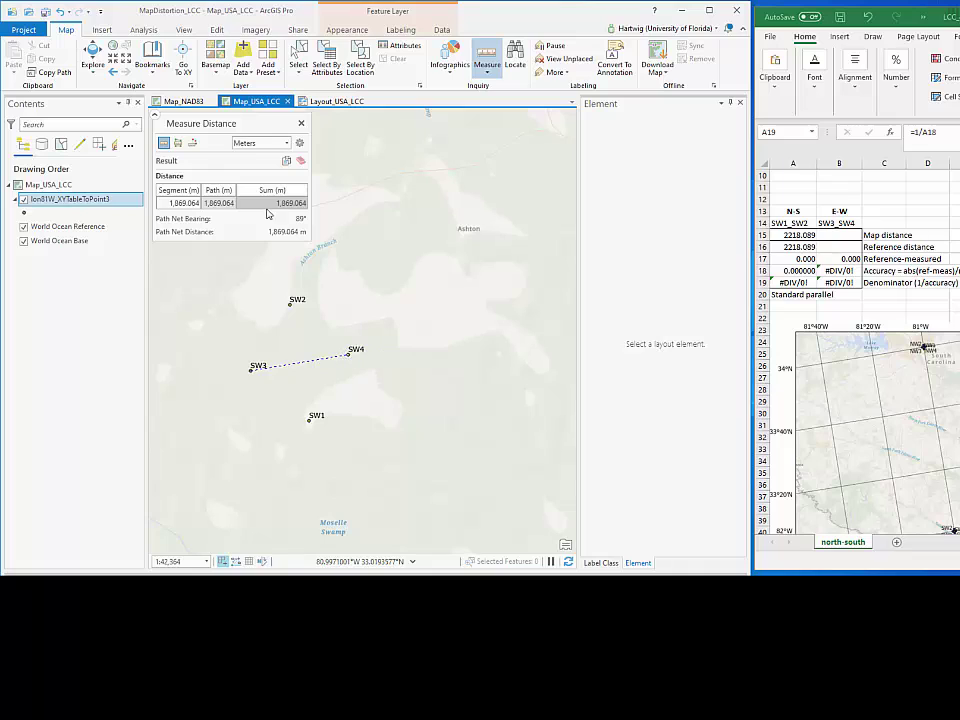
click(270, 200)
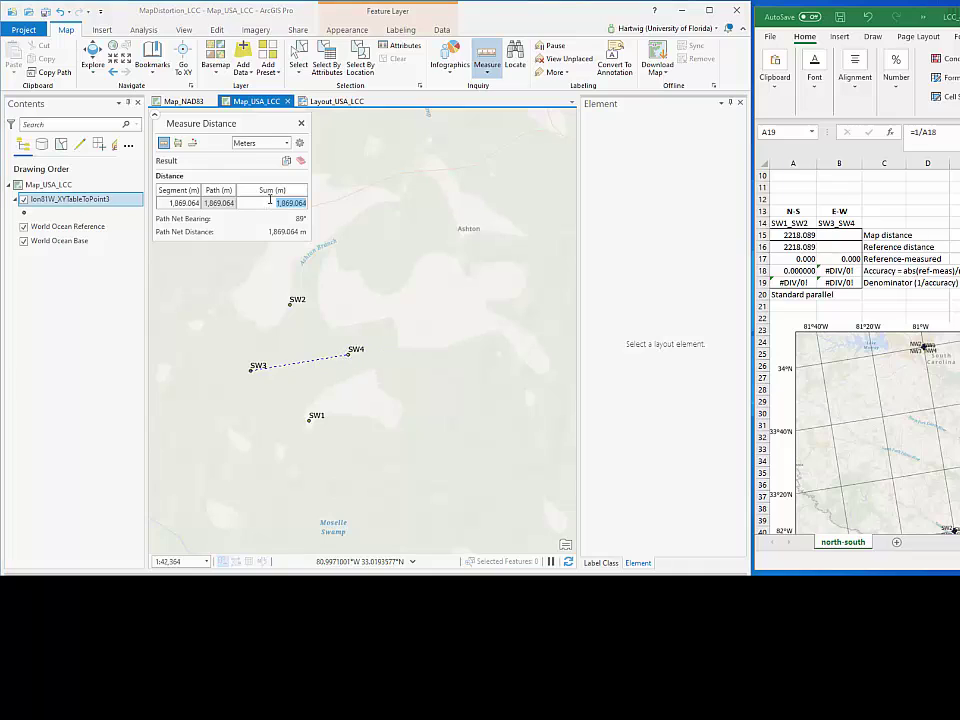
click(838, 235)
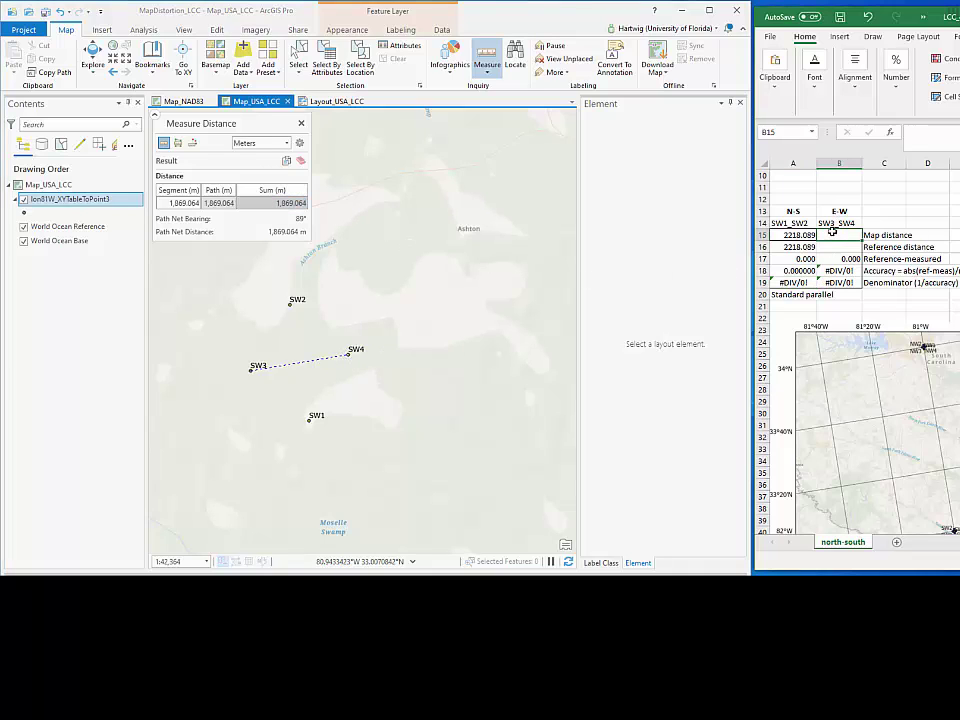
key(ctrl+v)
- Measure the SW3 to SW4 distance in Geodesic mode and copy the sum into cell B16 as the reference distance
click(299, 143)
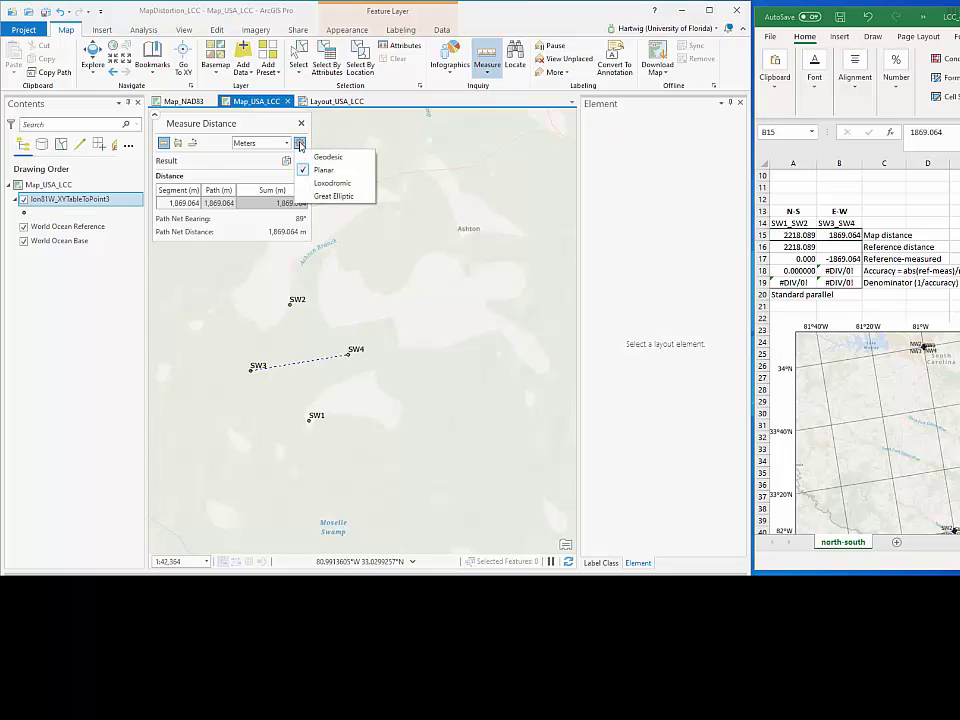
click(312, 157)
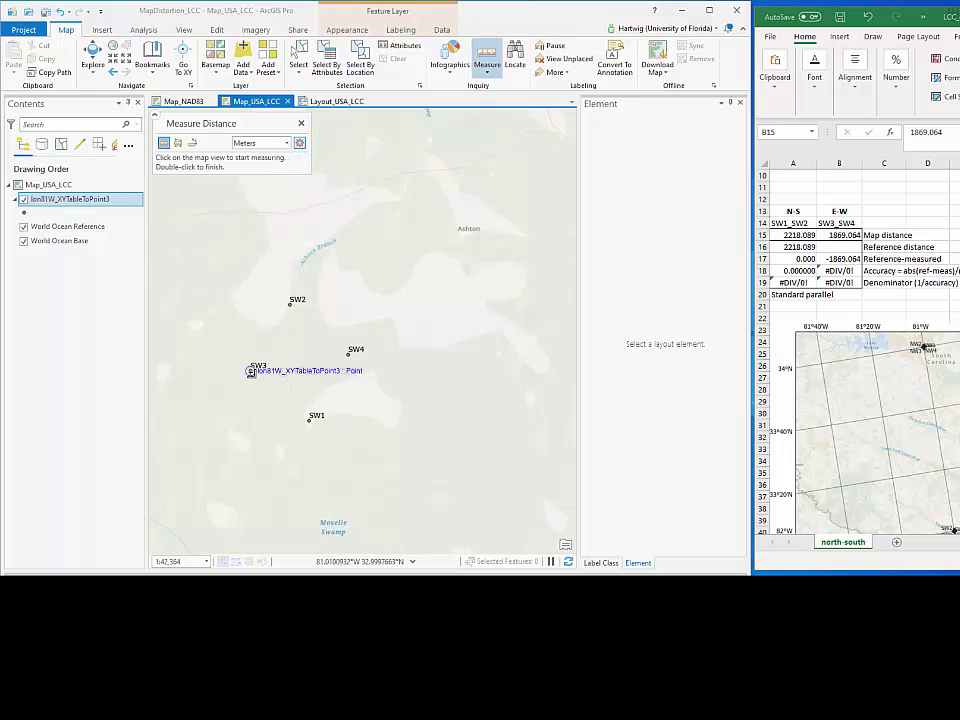
click(251, 368)
double_click(349, 354)
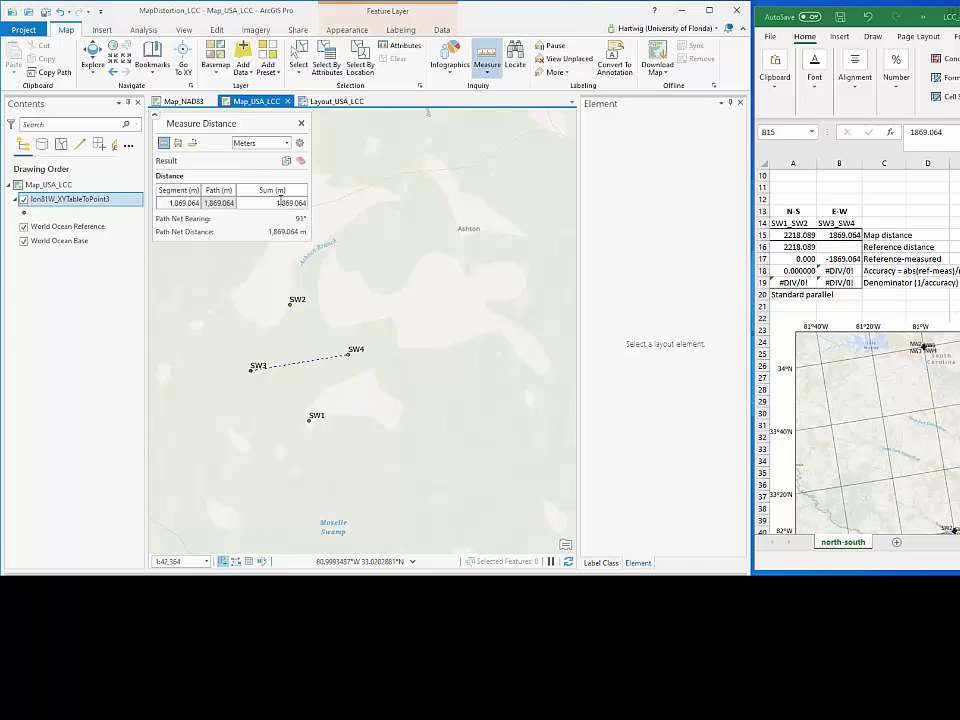
double_click(289, 203)
key(ctrl+c)
click(839, 235)
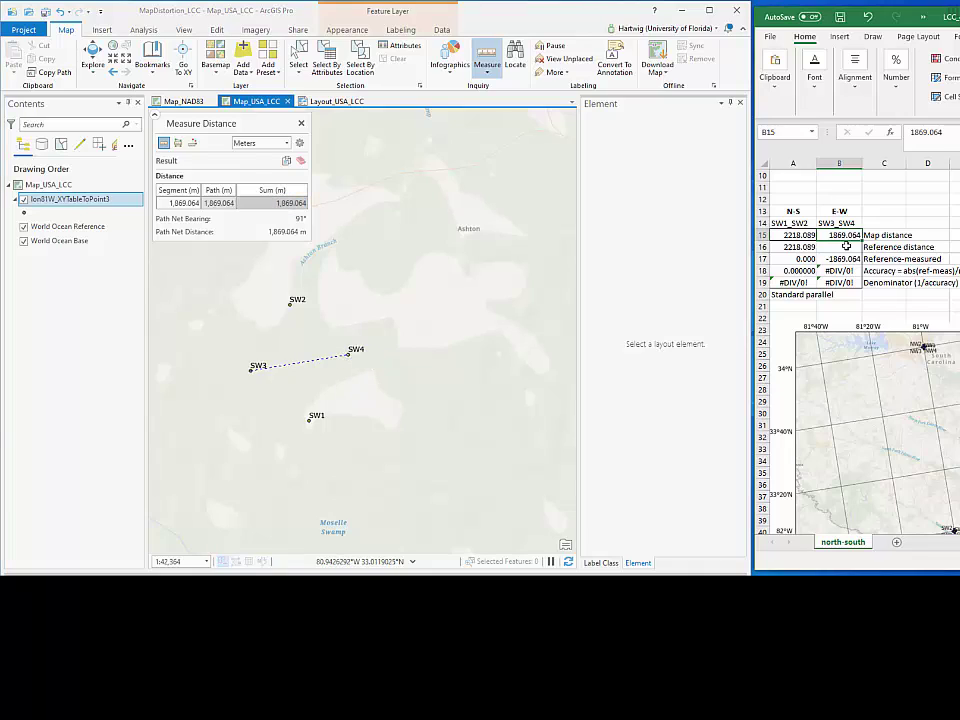
key(ctrl+v)
key(Return)
key(ctrl+v)
key(Return)
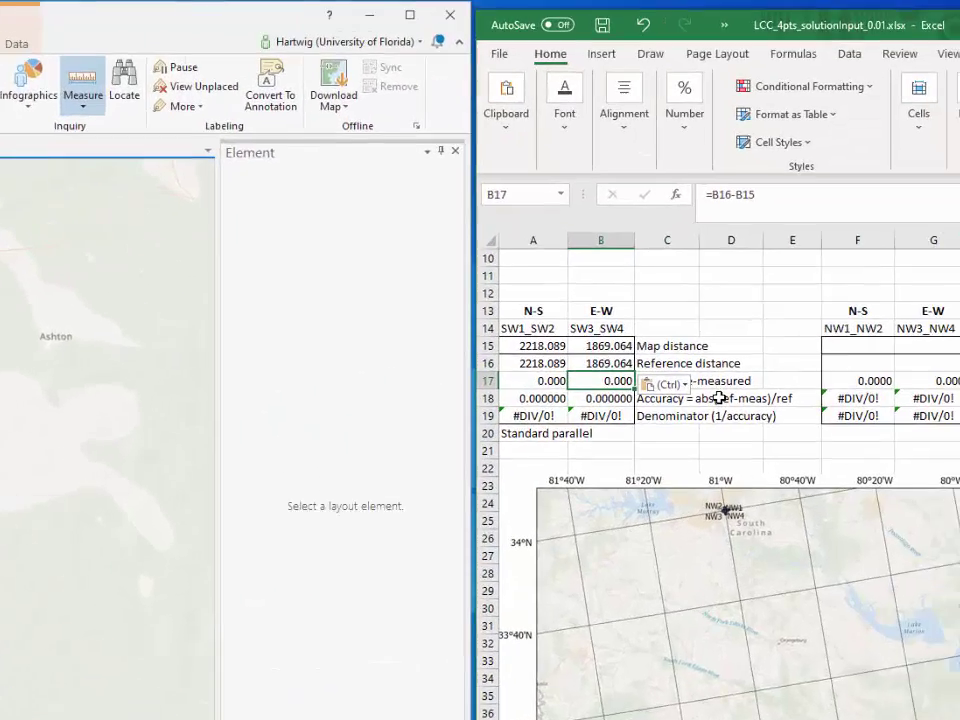
- Examine the SW3_SW4 accuracy and denominator cells and compare them with the SW1_SW2 accuracy in cell A18
key(Return)
key(Return)
key(Return)
key(Return)
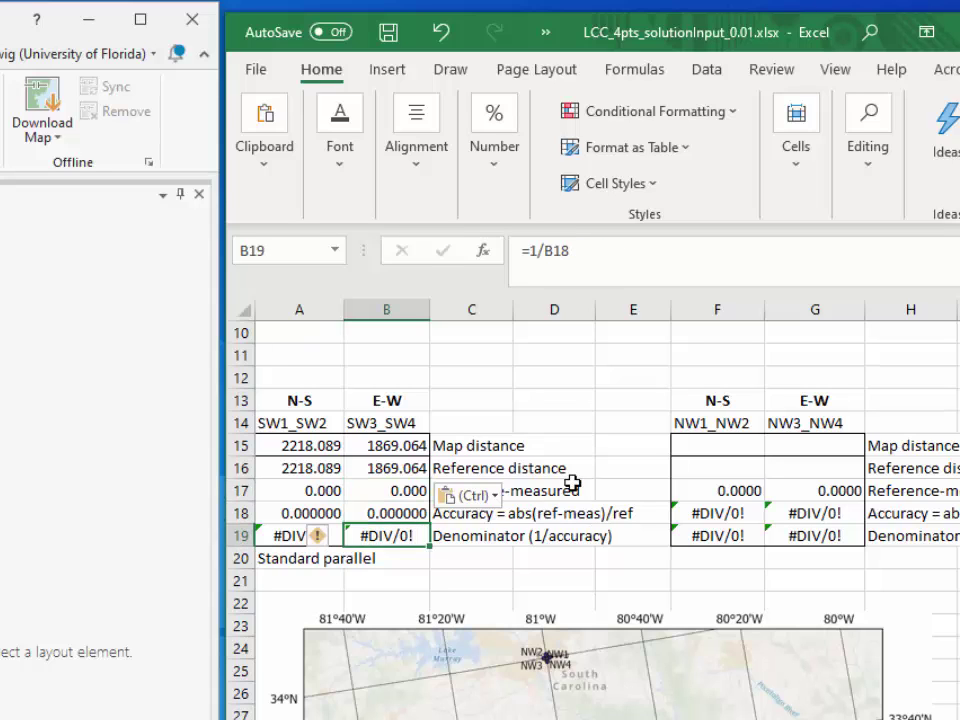
key(Up)
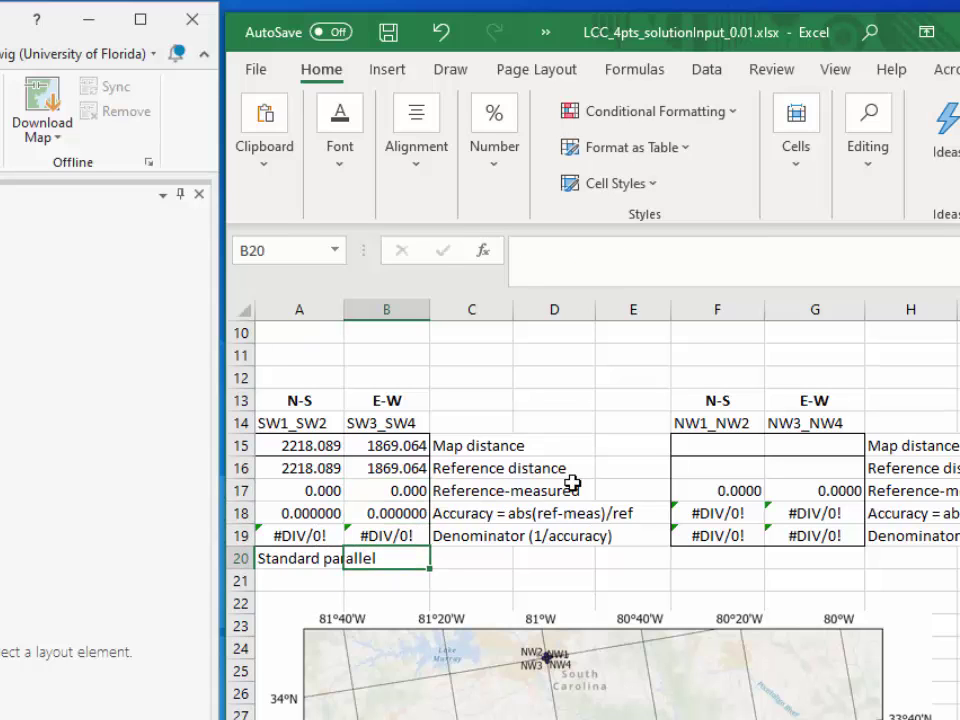
key(Up)
key(Up)
key(Left)
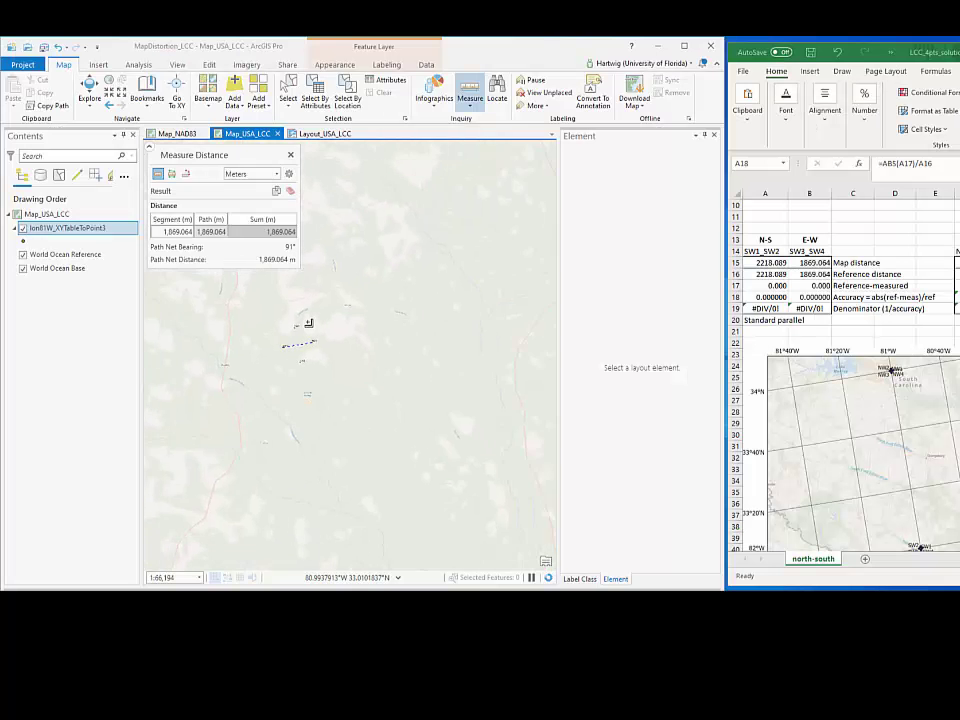
- Close the Measure Distance tool and navigate Map_USA_LCC from the SW points to the NW point group
scroll(305, 318, down, 5)
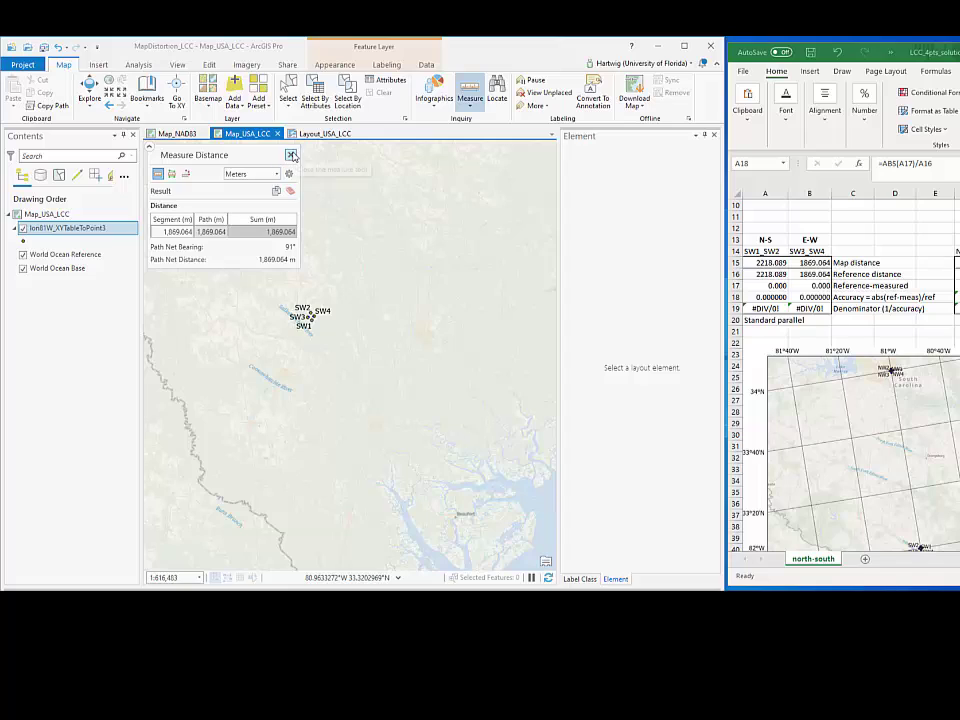
click(290, 154)
scroll(285, 301, up, 5)
scroll(390, 402, up, 3)
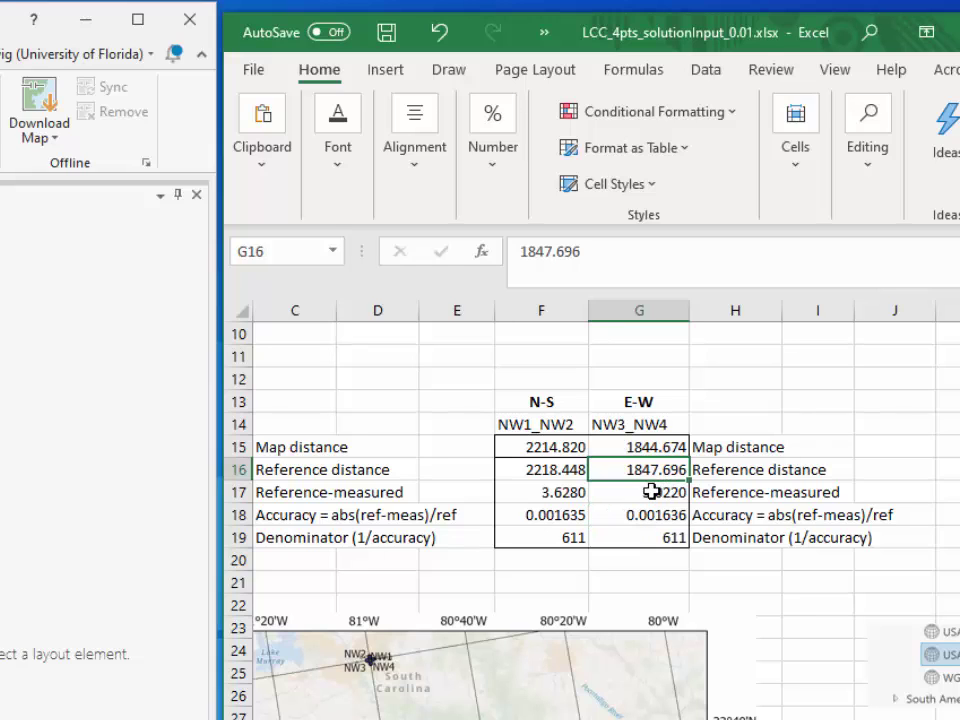
- Examine the NW3_NW4 difference, accuracy and denominator cells, and widen the Excel window to compare the SW and NW tables side by side
key(Return)
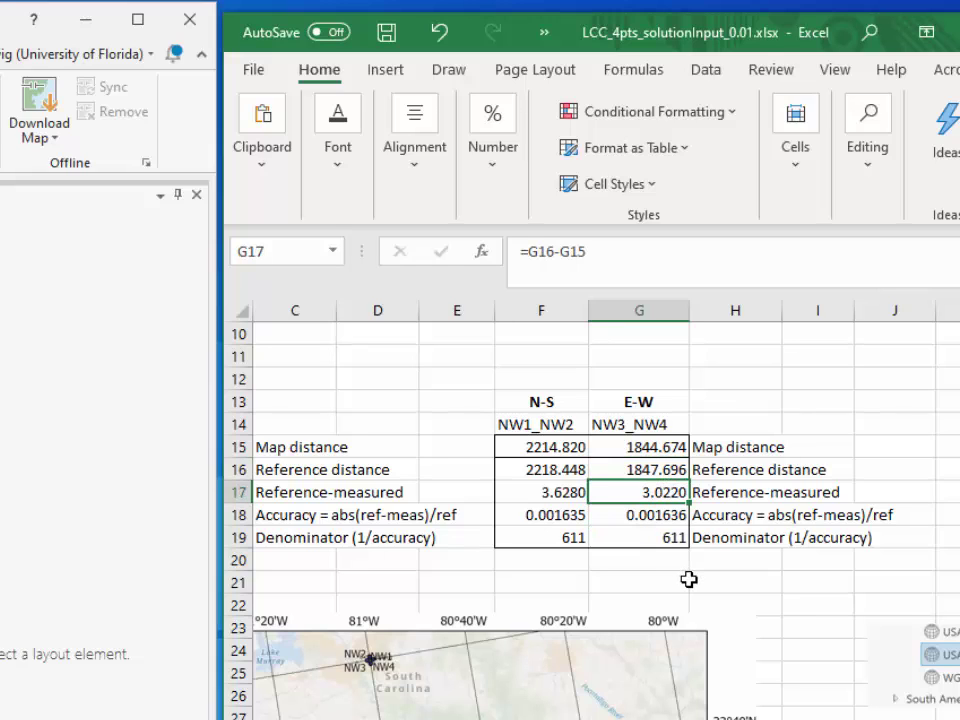
key(Down)
key(Down)
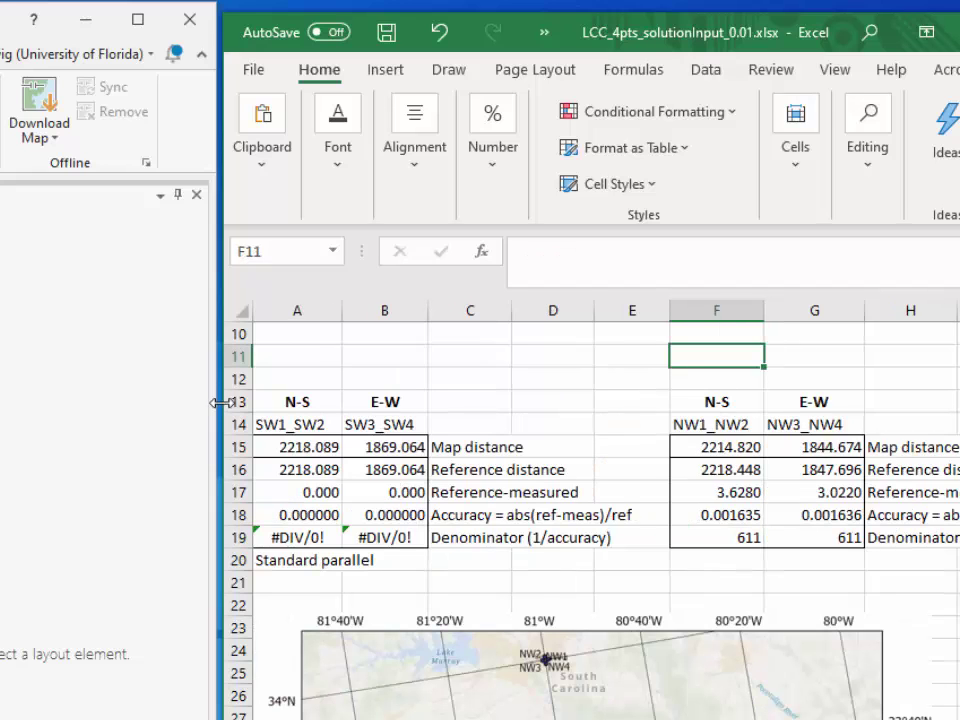
drag(219, 401, 40, 401)
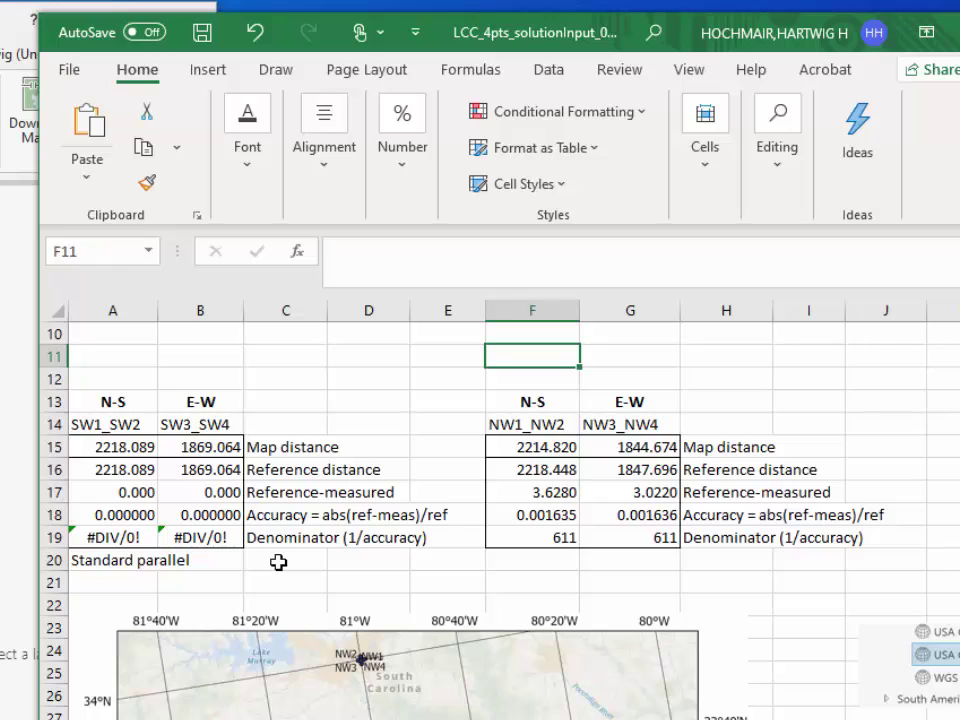
drag(128, 538, 200, 538)
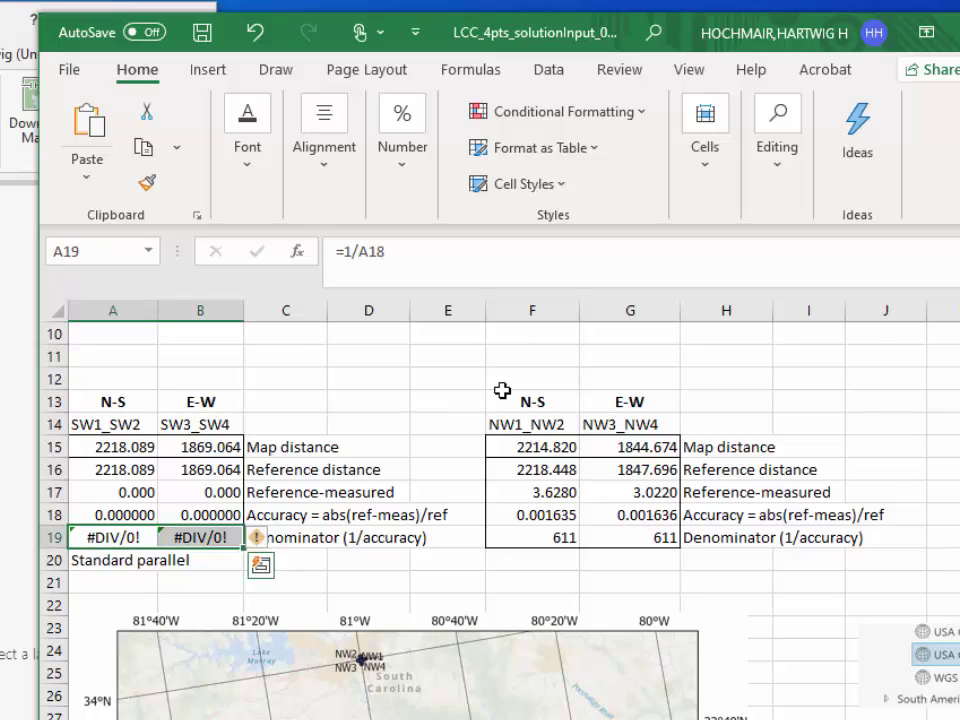
click(508, 362)
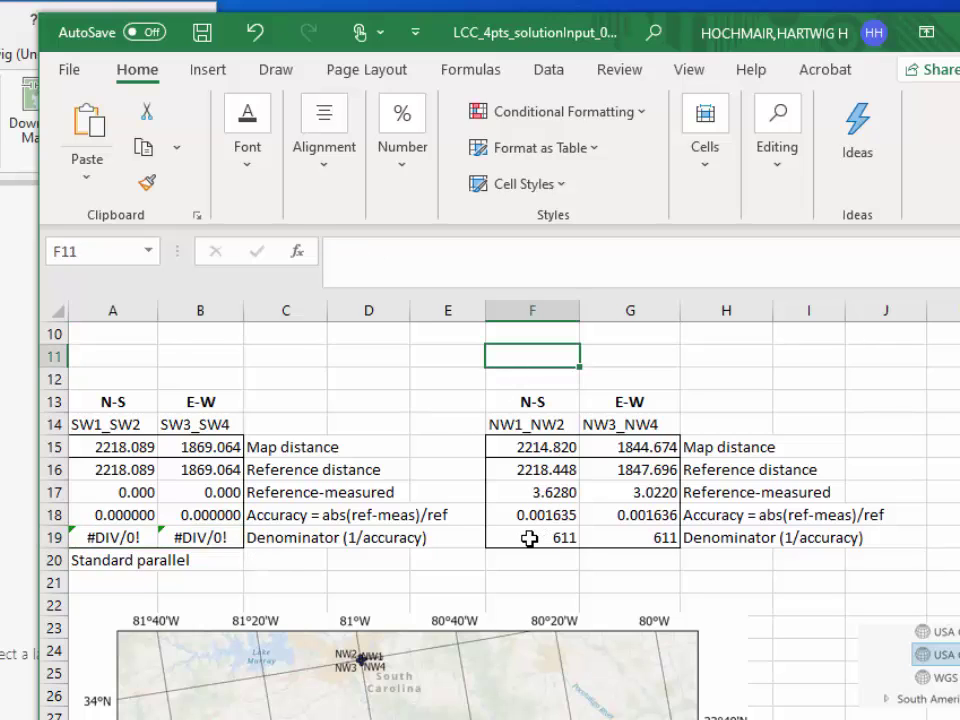